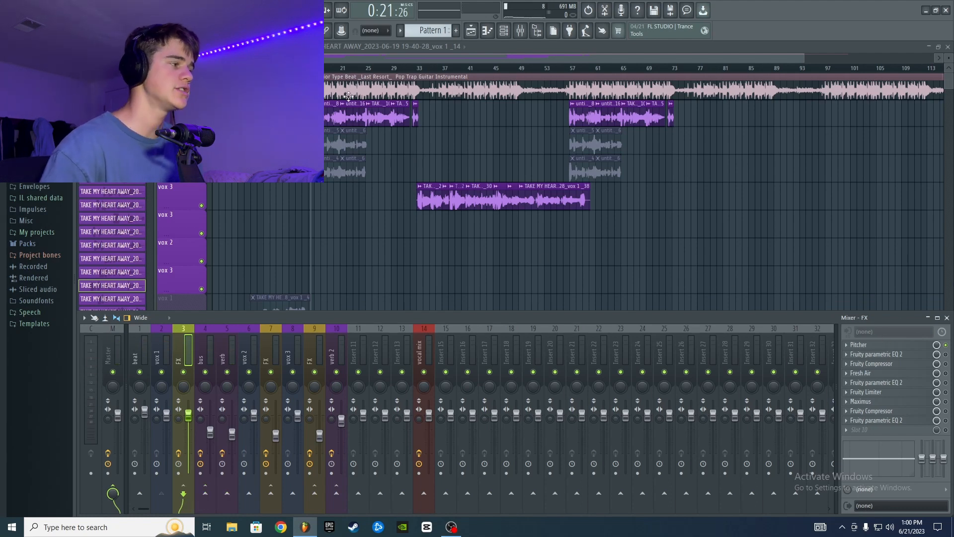
# - Play back the pitch-corrected vocal with the beat, and examine the first Fruity parametric EQ 2 on the FX track
pyautogui.press('space')
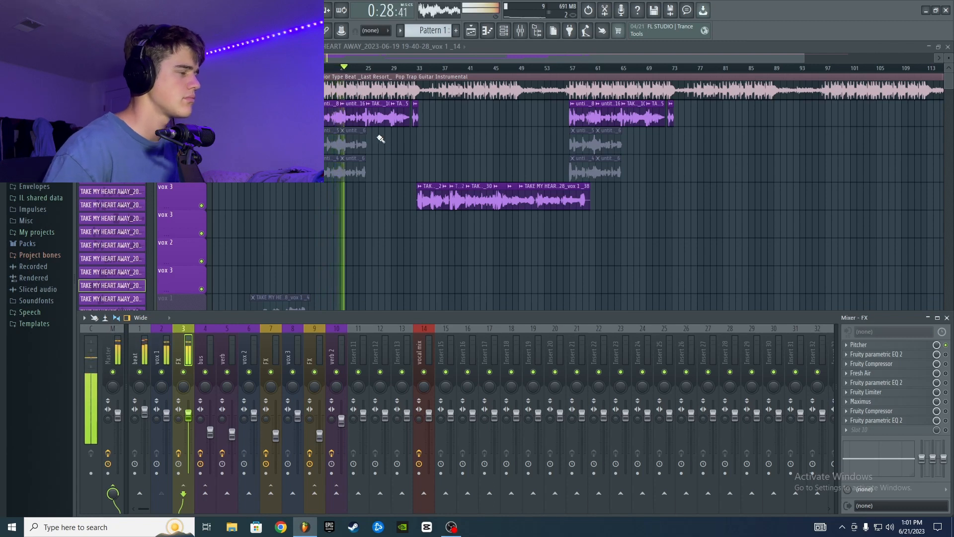
pyautogui.press('space')
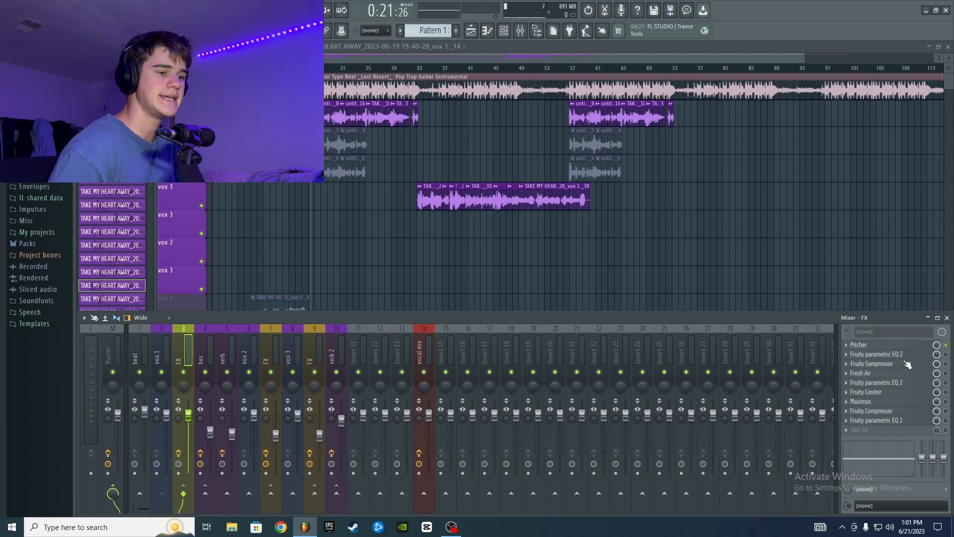
pyautogui.click(877, 353)
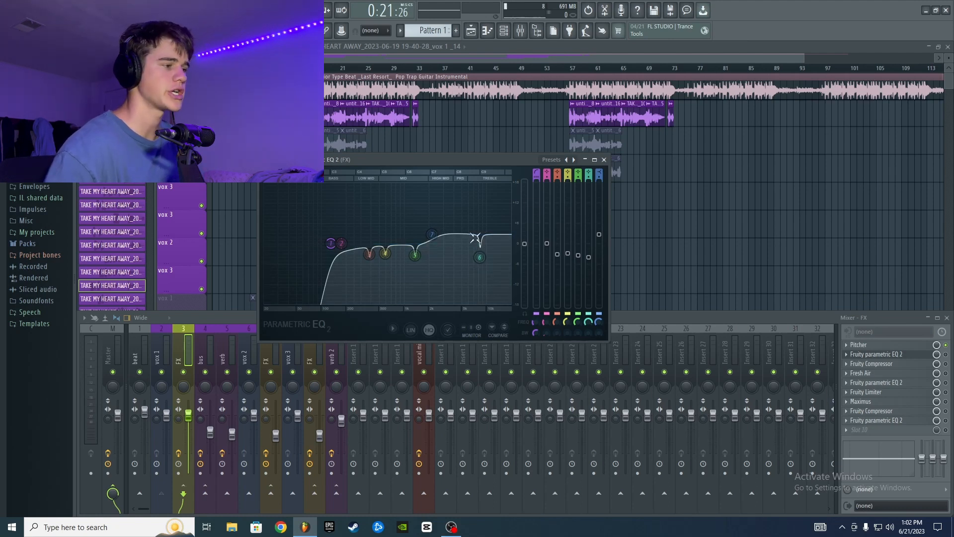
pyautogui.click(604, 160)
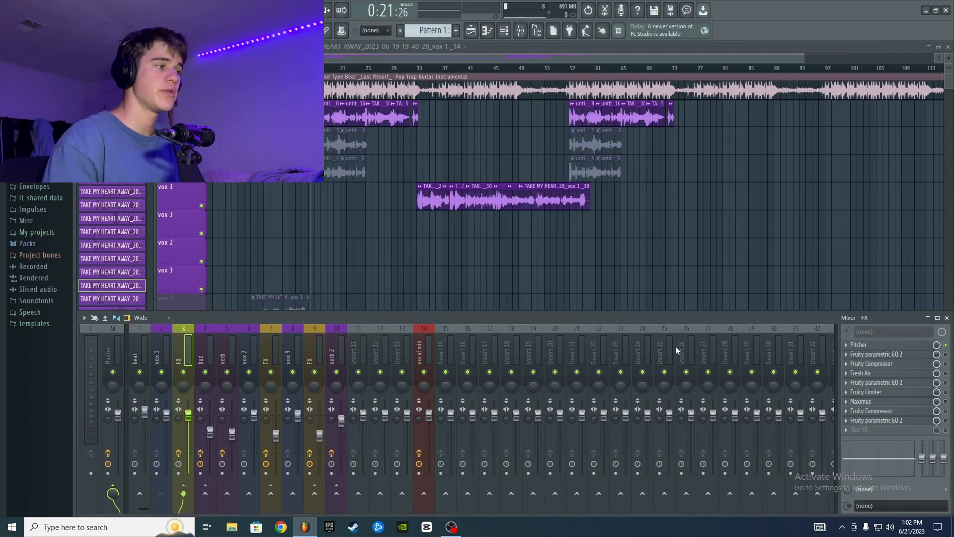
# - Enable the first Fruity parametric EQ 2 on the FX track, playing the vocal without and with it to compare
pyautogui.press('space')
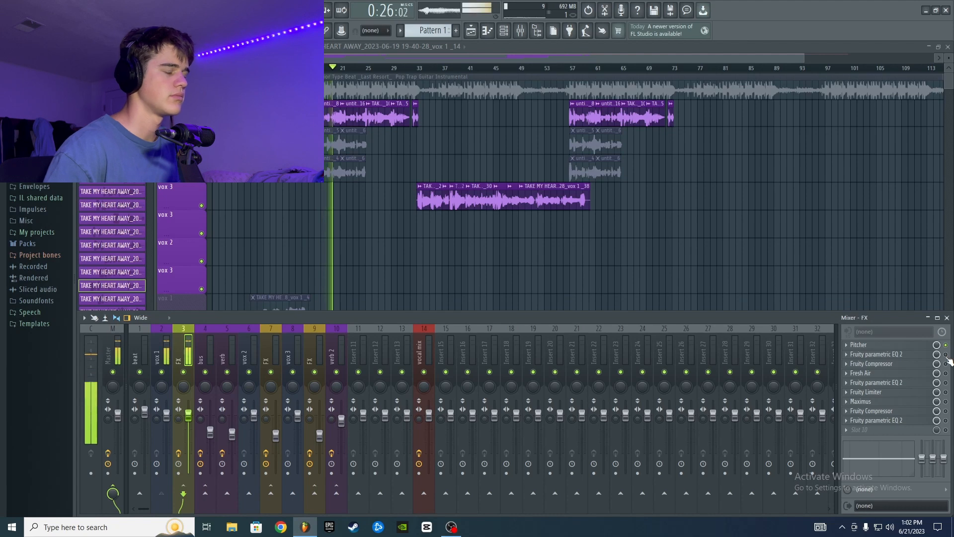
pyautogui.press('space')
pyautogui.click(946, 355)
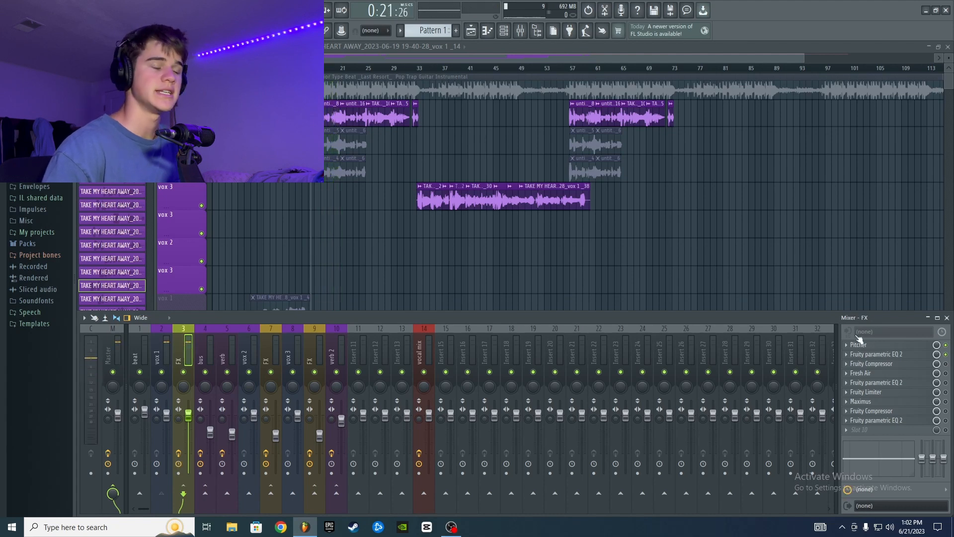
pyautogui.press('space')
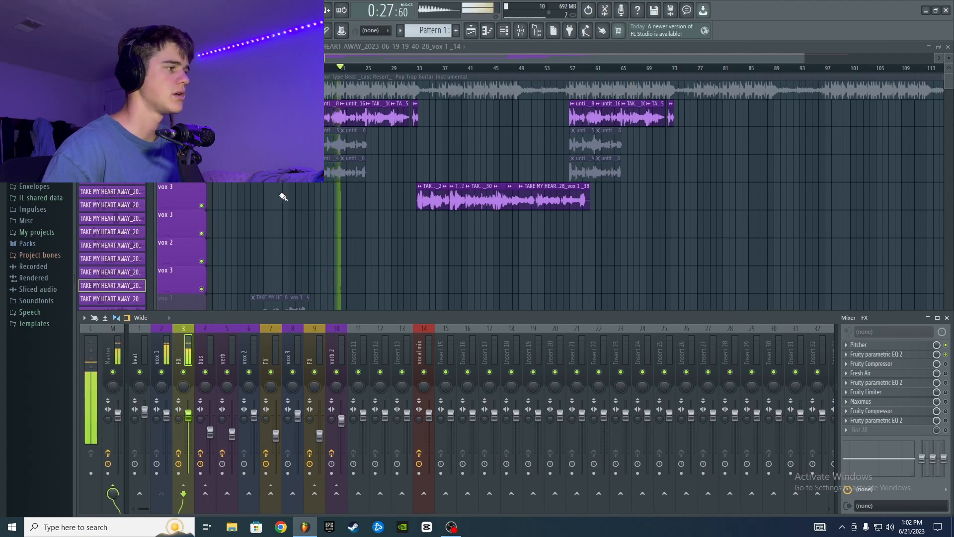
pyautogui.press('space')
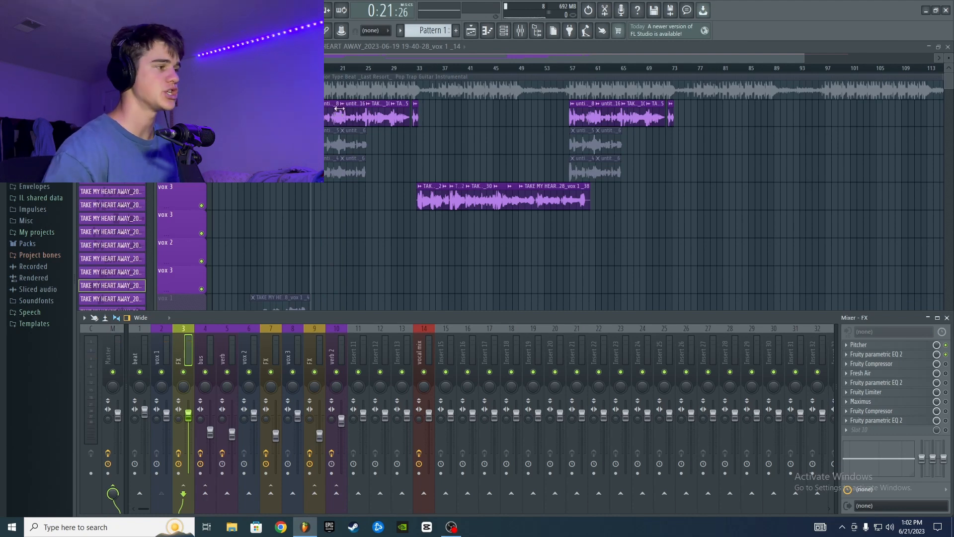
# - Review the first Fruity Compressor's settings on the FX track, and enable it while comparing the vocal without and with it
pyautogui.click(875, 365)
pyautogui.moveTo(273, 114); pyautogui.dragTo(477, 159)
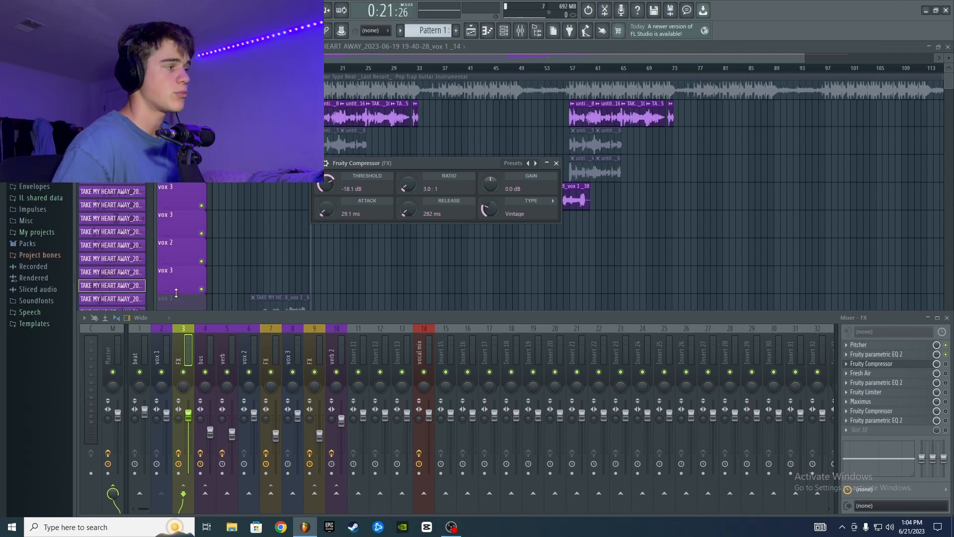
pyautogui.click(547, 163)
pyautogui.press('space')
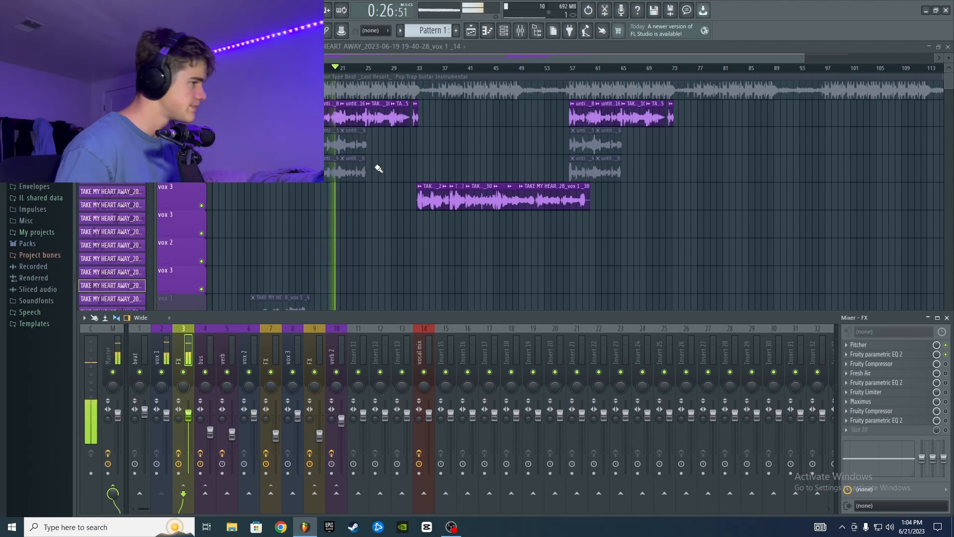
pyautogui.press('space')
pyautogui.press('space')
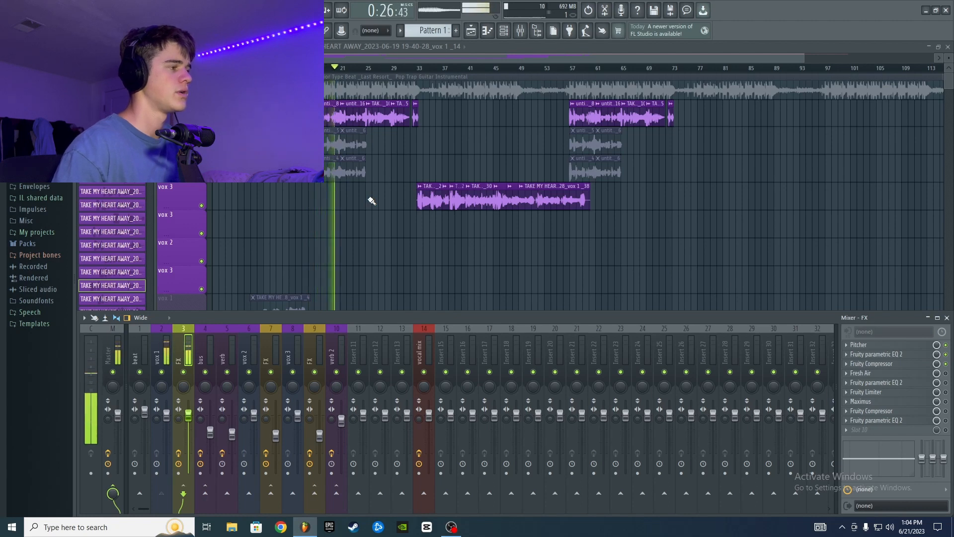
pyautogui.press('space')
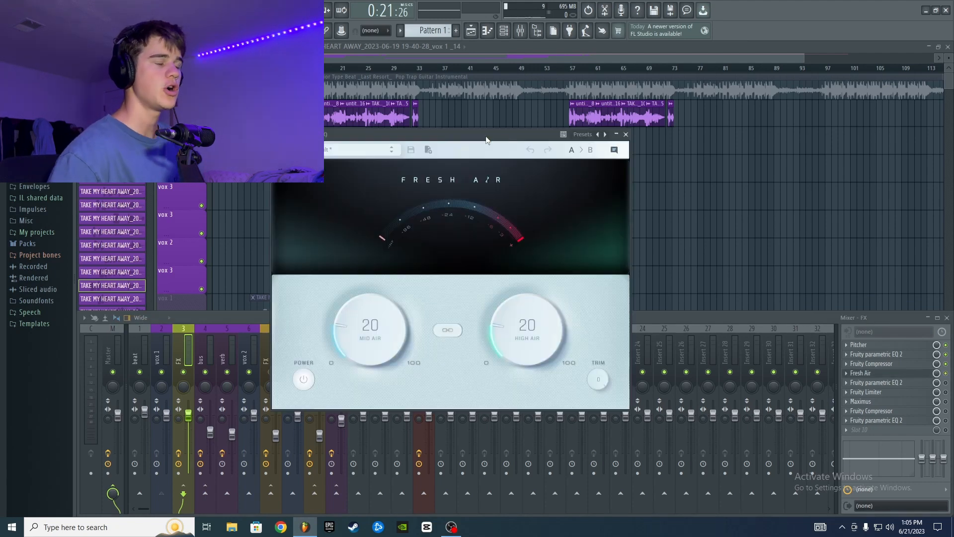
# - Review Fresh Air's Mid Air and High Air settings, compare the vocal with Fresh Air bypassed and active, and leave it enabled
pyautogui.moveTo(538, 140)
pyautogui.mouseDown()
pyautogui.moveTo(580, 172)
pyautogui.moveTo(534, 141)
pyautogui.mouseUp()
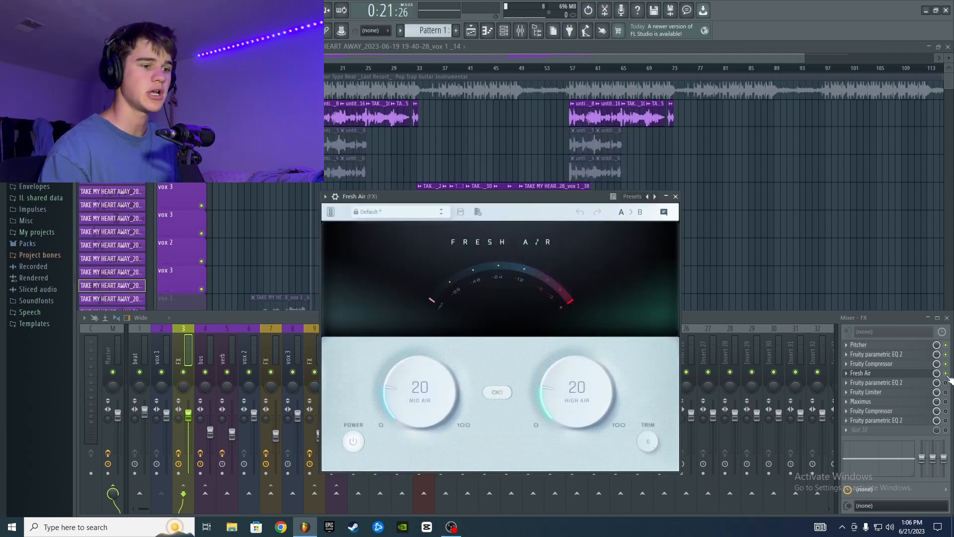
pyautogui.click(949, 380)
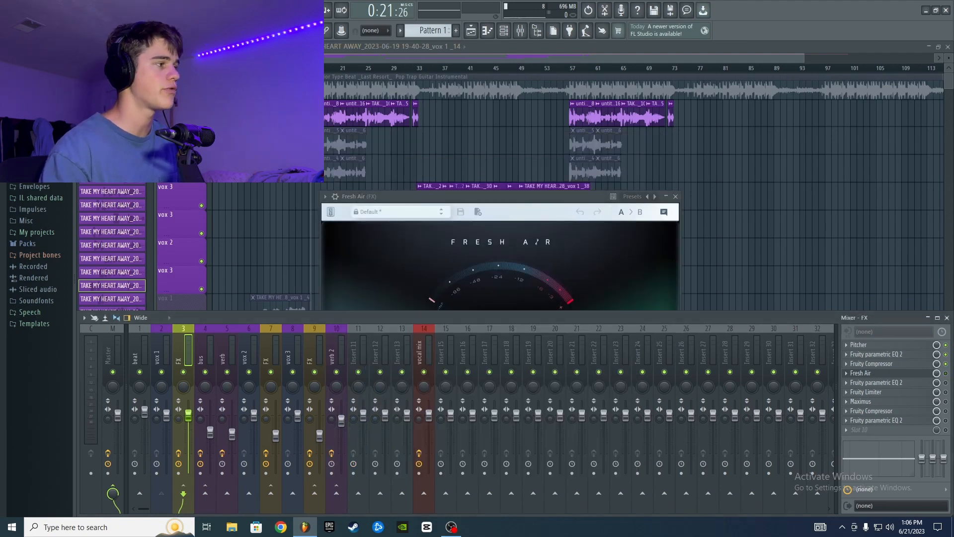
pyautogui.click(313, 68)
pyautogui.press('space')
pyautogui.click(521, 30)
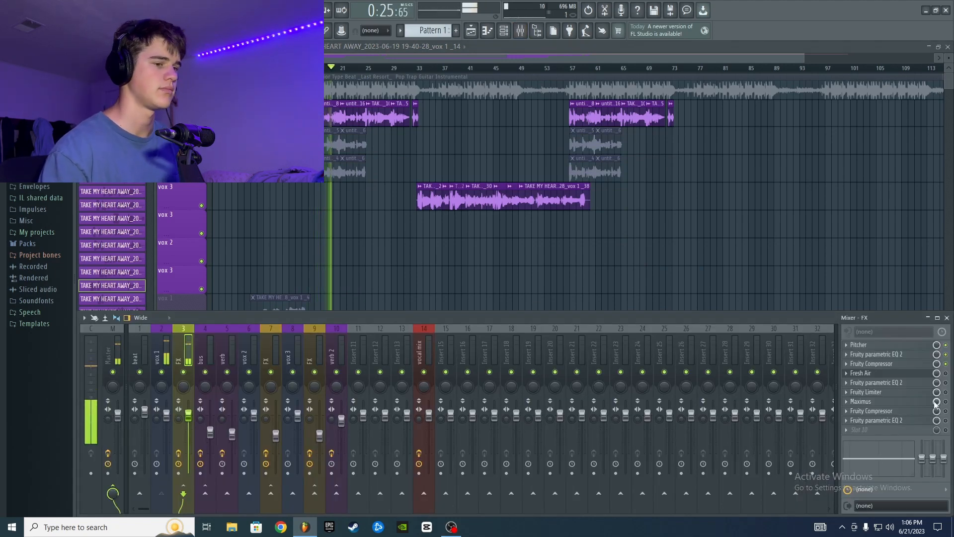
pyautogui.click(946, 374)
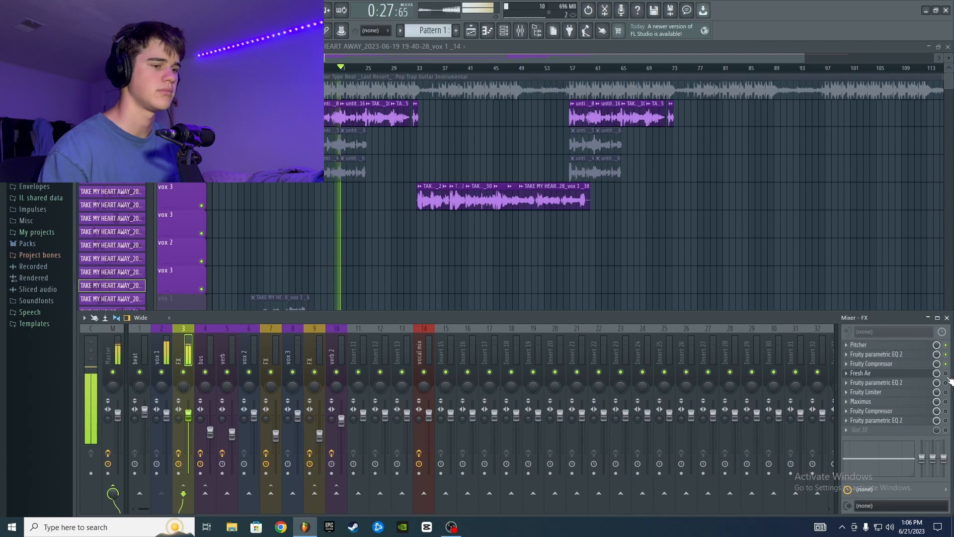
pyautogui.press('space')
pyautogui.press('space')
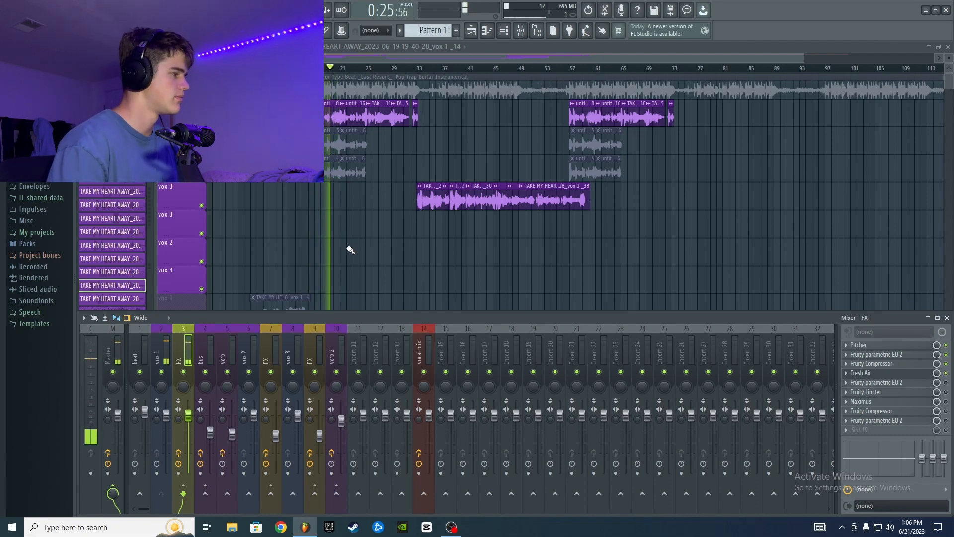
pyautogui.press('space')
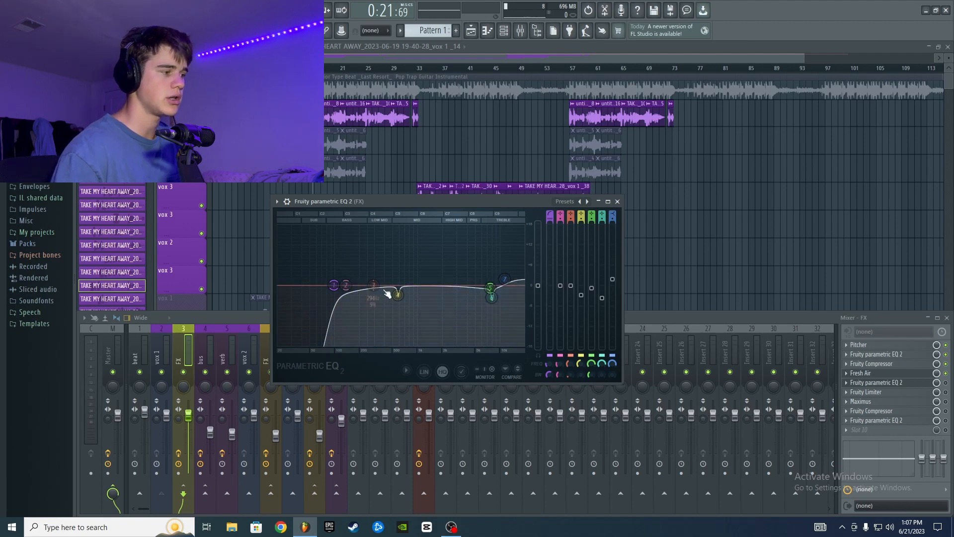
# - Enable the second Fruity parametric EQ 2 on the FX track, playing the vocal without and with it to compare
pyautogui.rightClick(504, 279)
pyautogui.moveTo(503, 199); pyautogui.dragTo(503, 202)
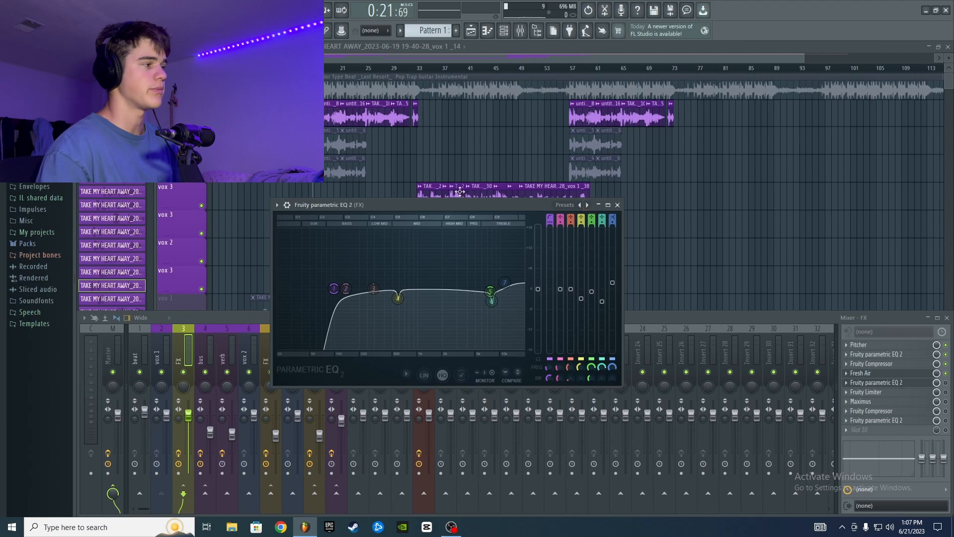
pyautogui.press('space')
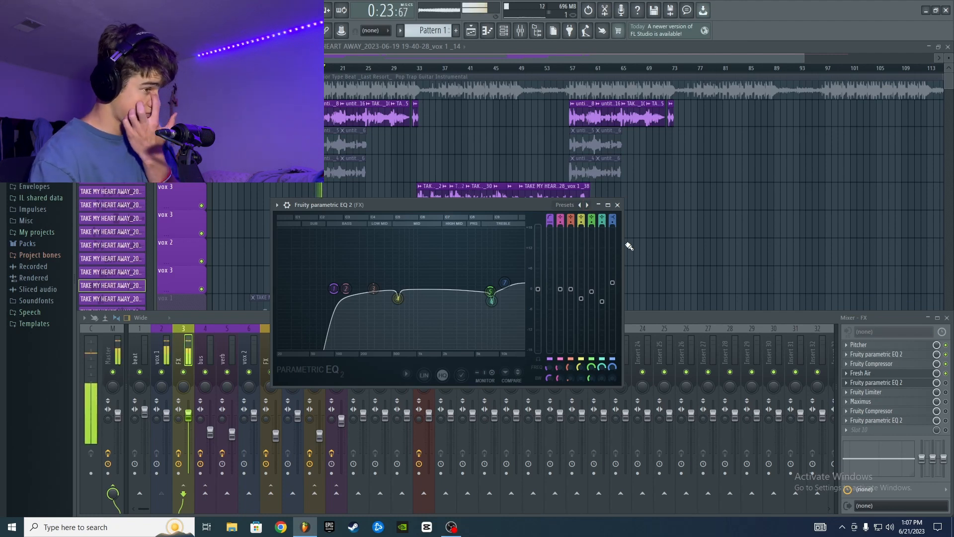
pyautogui.press('space')
pyautogui.click(947, 384)
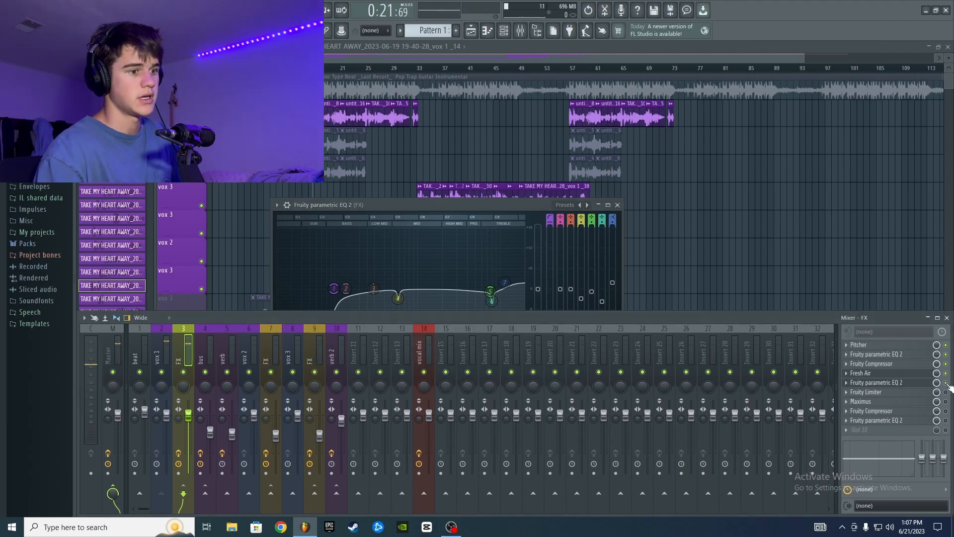
pyautogui.press('space')
pyautogui.moveTo(460, 205); pyautogui.dragTo(463, 207)
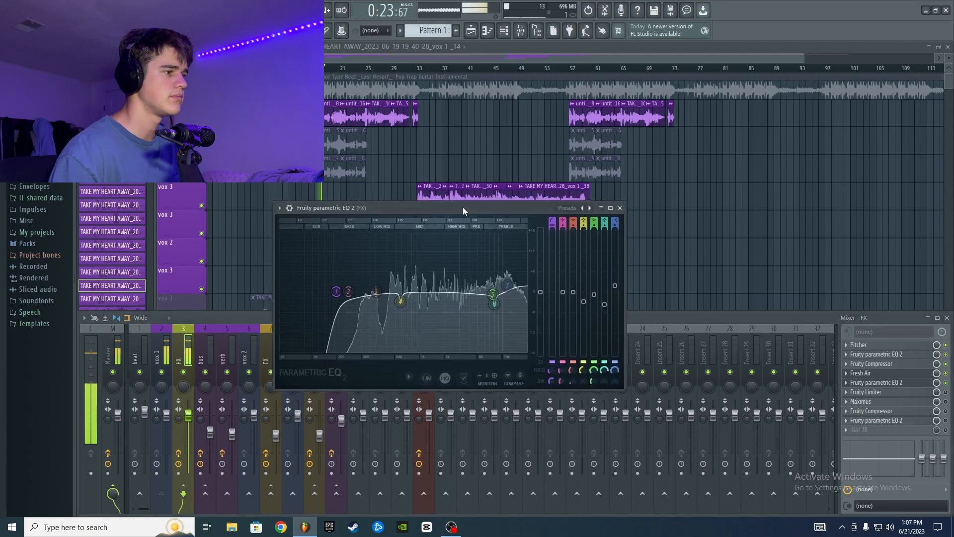
pyautogui.click(620, 208)
pyautogui.press('space')
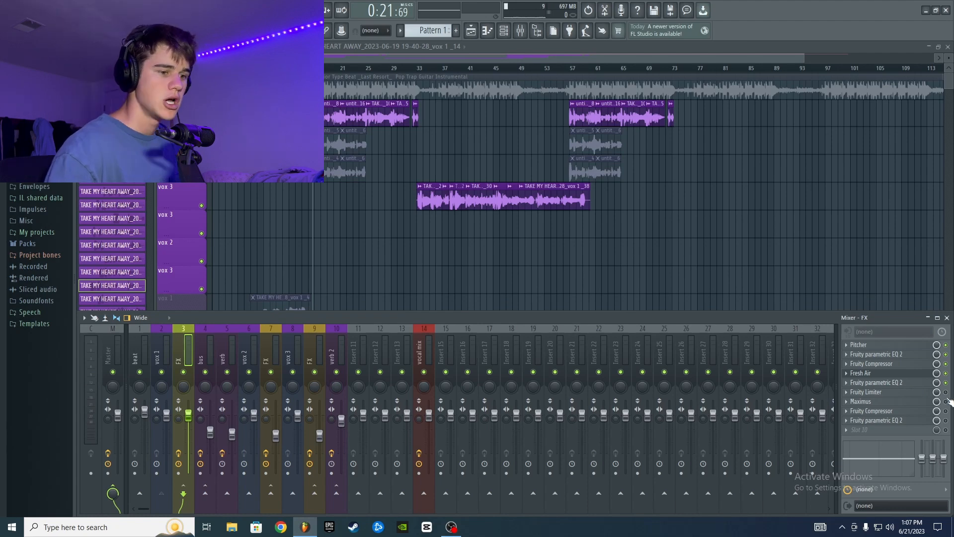
# - Examine the Fruity Limiter's noise gate and the band settings of Maximus on the FX track
pyautogui.click(863, 401)
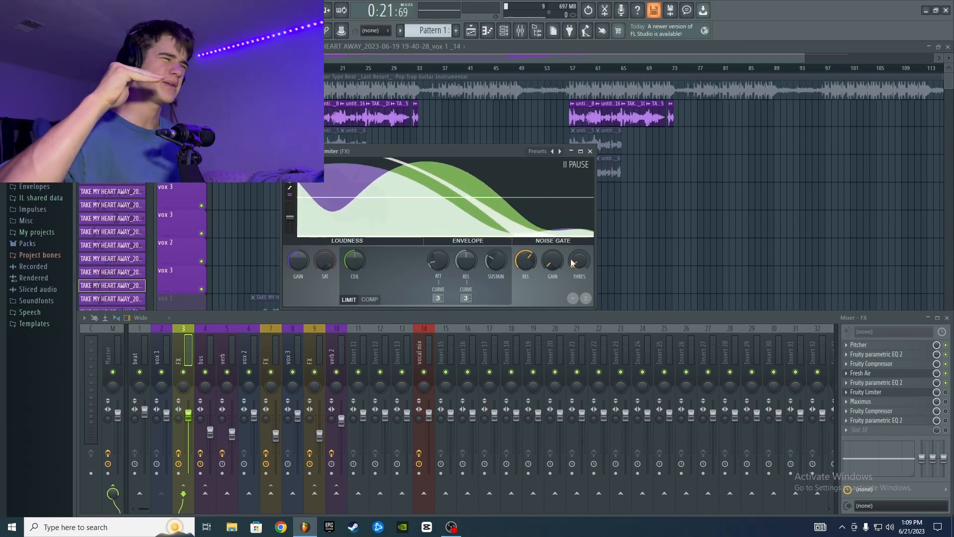
pyautogui.click(590, 151)
pyautogui.click(885, 403)
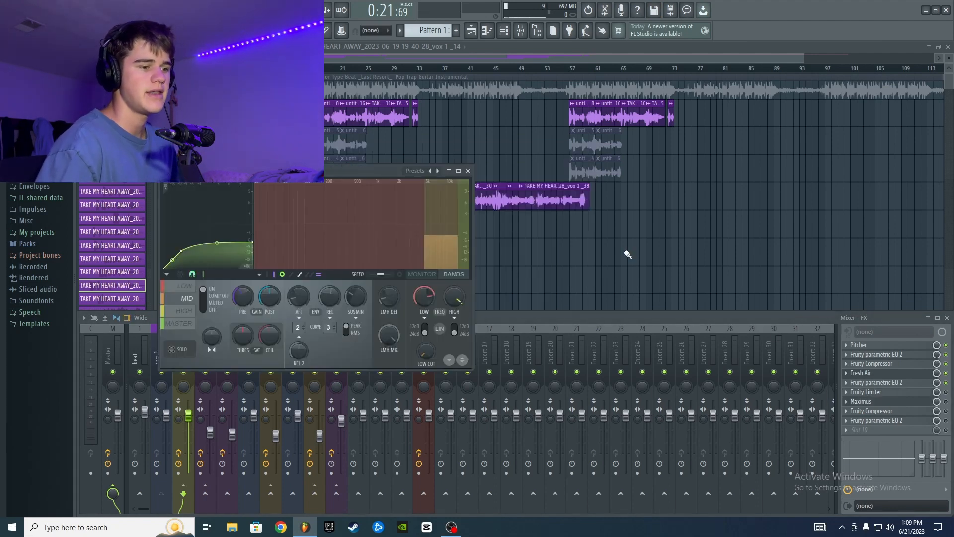
pyautogui.moveTo(199, 172); pyautogui.dragTo(296, 187)
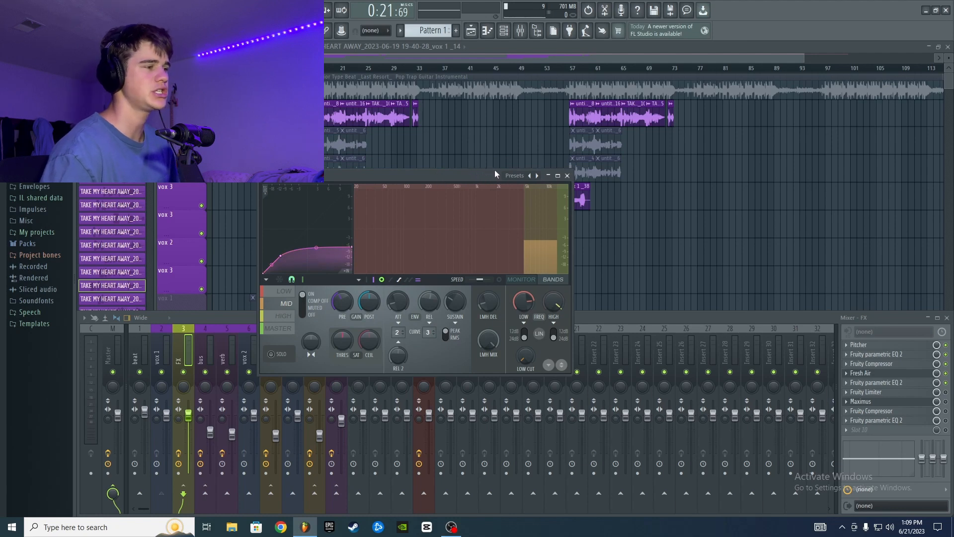
pyautogui.click(568, 176)
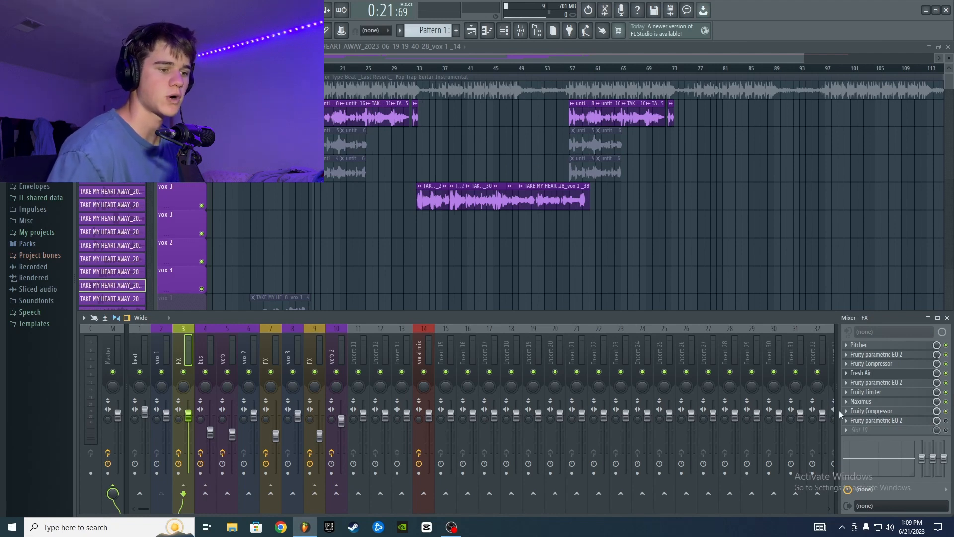
# - Review the second Fruity Compressor on the FX track, and slightly nudge bands 2 and 7 of the last Fruity parametric EQ 2
pyautogui.click(892, 365)
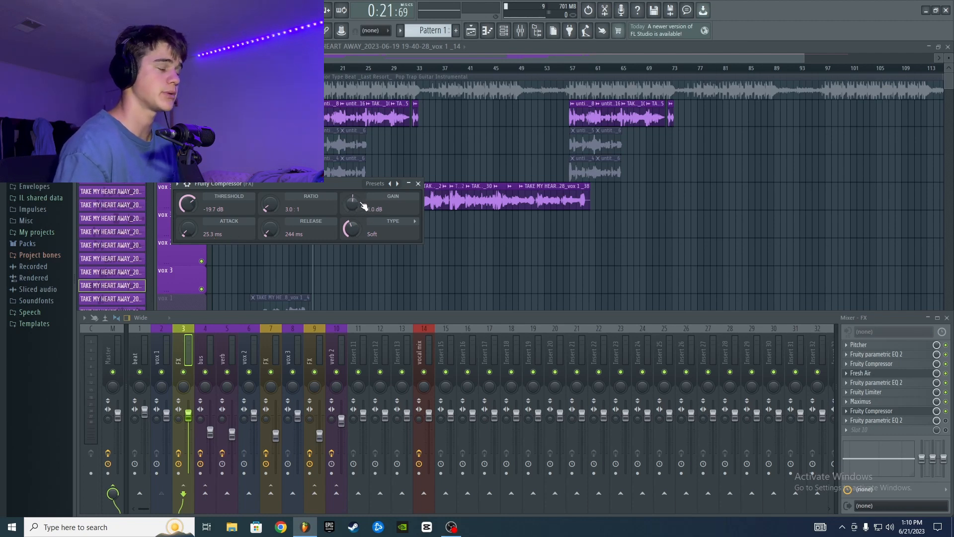
pyautogui.click(925, 420)
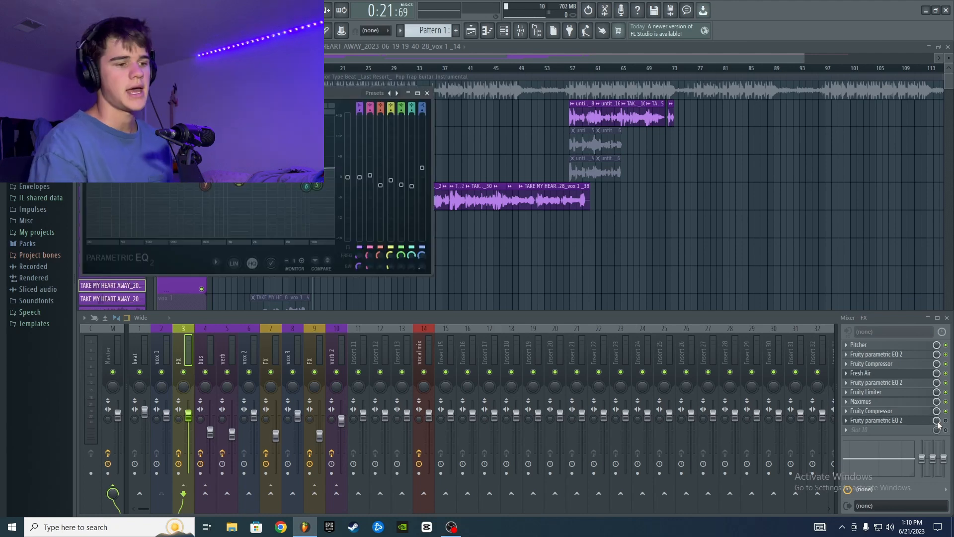
pyautogui.moveTo(306, 95); pyautogui.dragTo(545, 128)
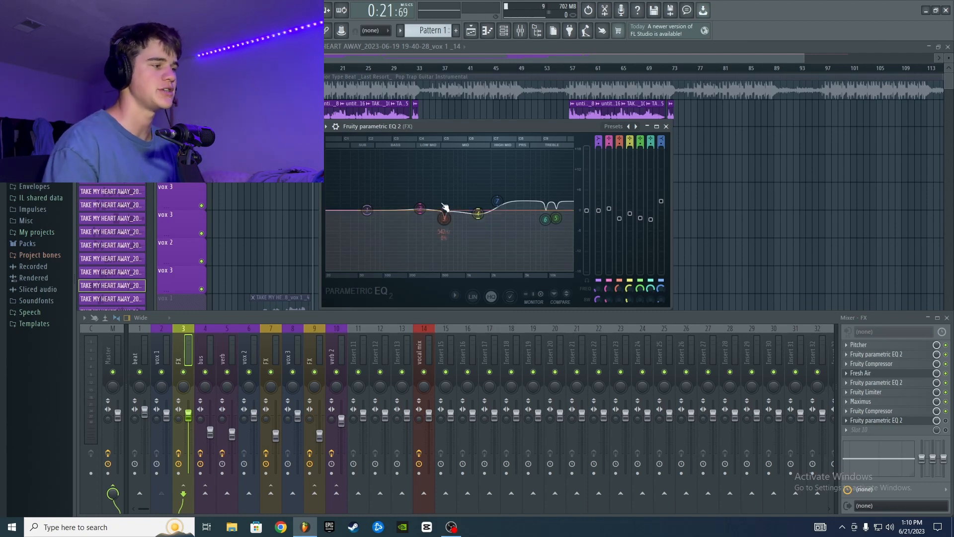
pyautogui.moveTo(420, 208)
pyautogui.mouseDown()
pyautogui.moveTo(430, 152)
pyautogui.moveTo(454, 155)
pyautogui.moveTo(415, 192)
pyautogui.moveTo(416, 205)
pyautogui.mouseUp()
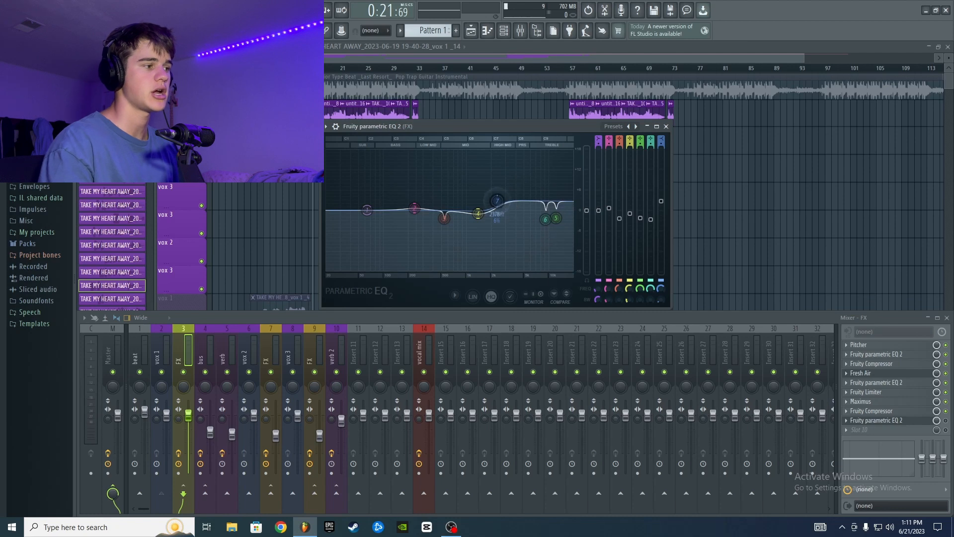
pyautogui.moveTo(497, 200); pyautogui.dragTo(498, 199)
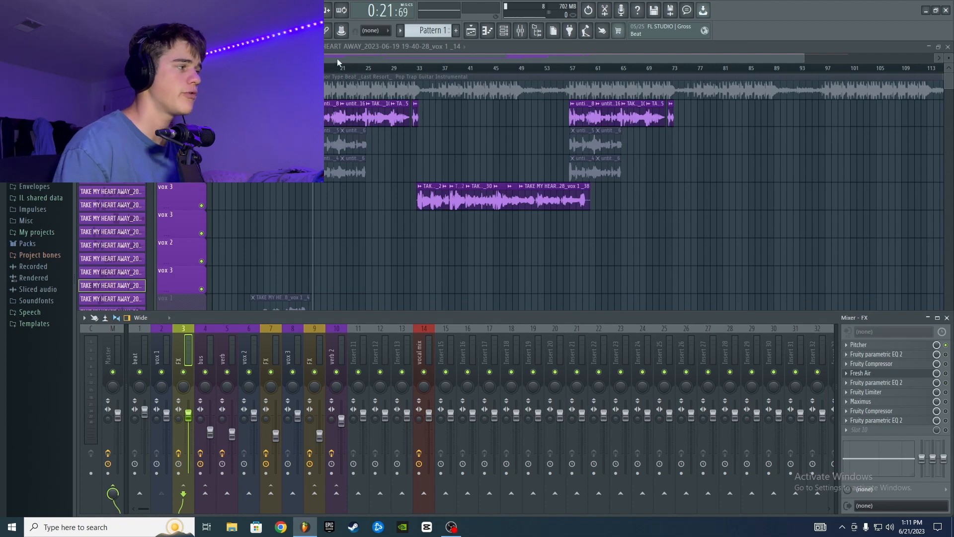
# - Play the vocal to compare the FX chain bypassed and fully active, and reselect the FX mixer track
pyautogui.press('space')
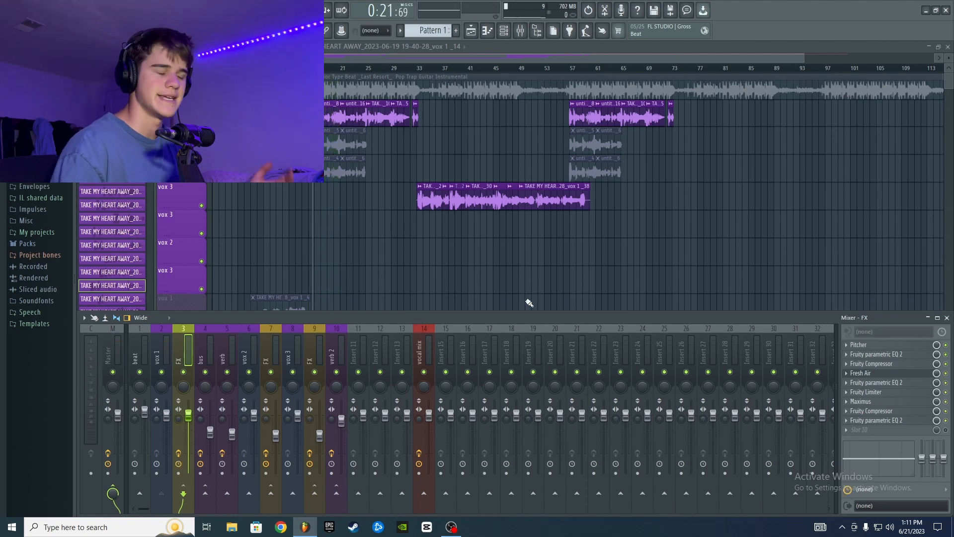
pyautogui.press('space')
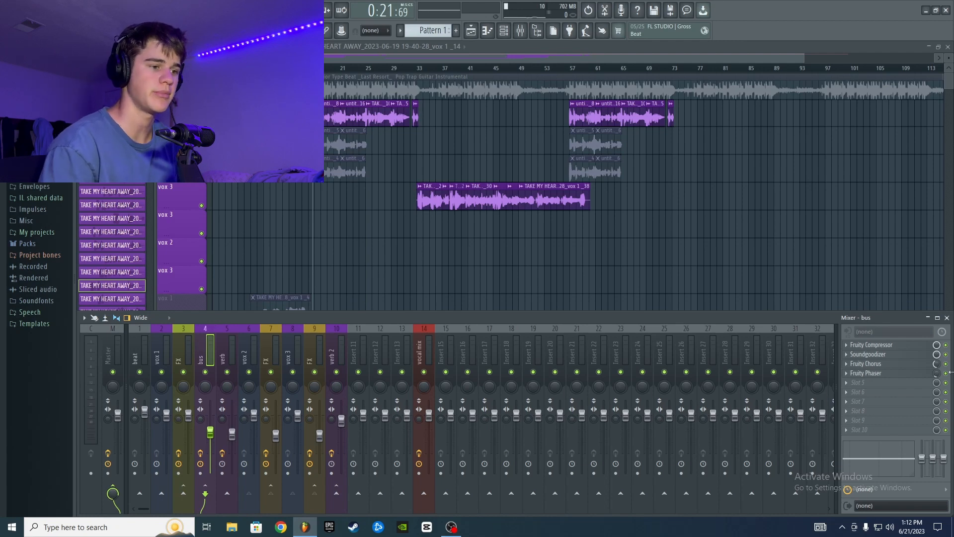
pyautogui.click(194, 348)
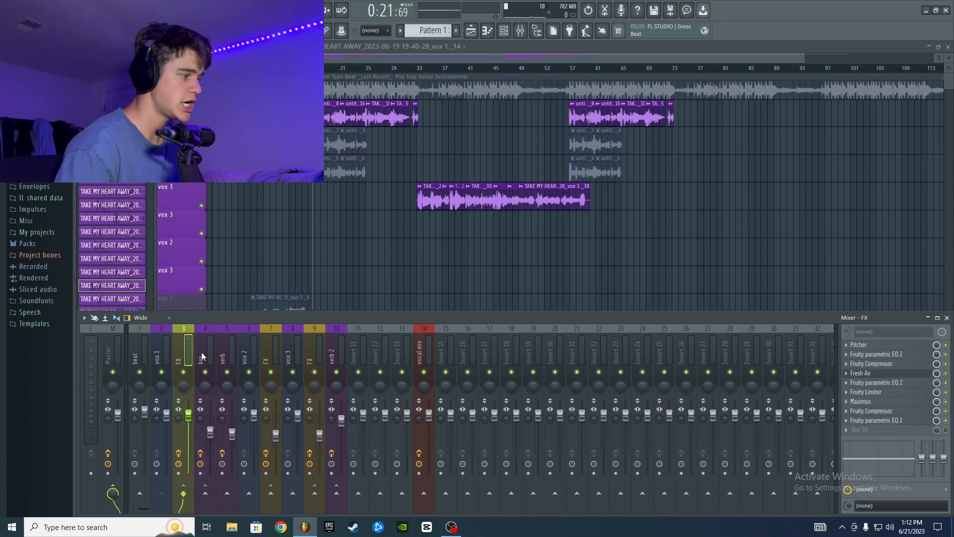
# - Route the FX track to the bus track, select the bus, and play the vocal with only its Fruity Compressor active
pyautogui.click(204, 350)
pyautogui.click(188, 348)
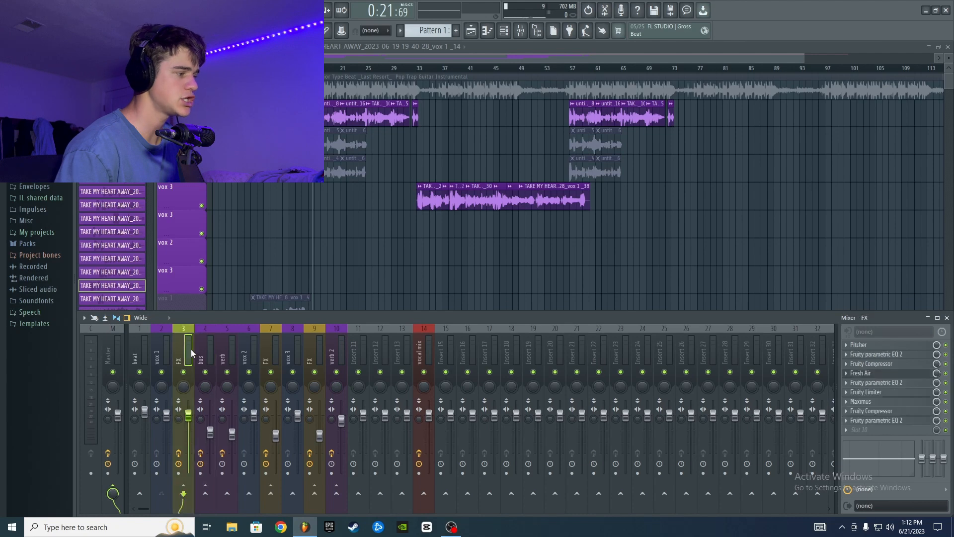
pyautogui.click(205, 348)
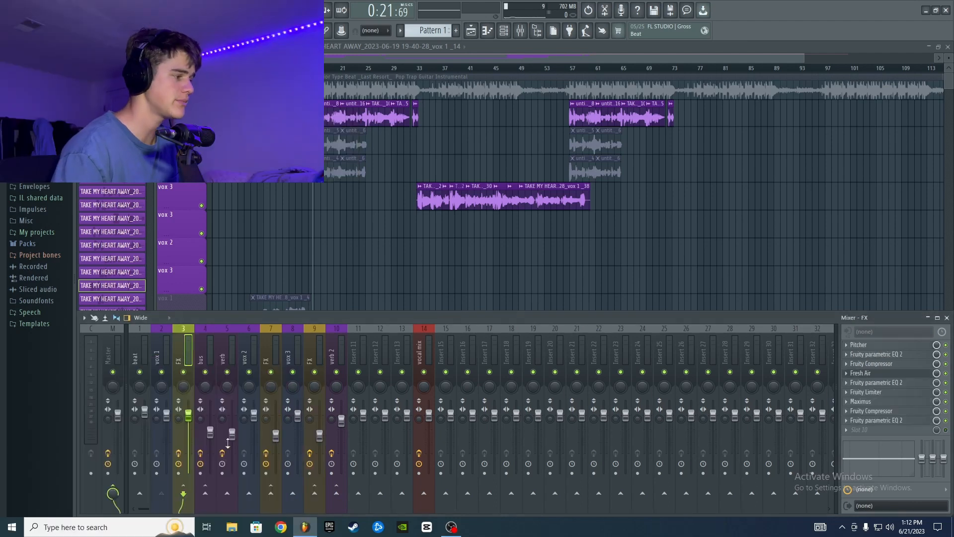
pyautogui.click(205, 494)
pyautogui.click(205, 355)
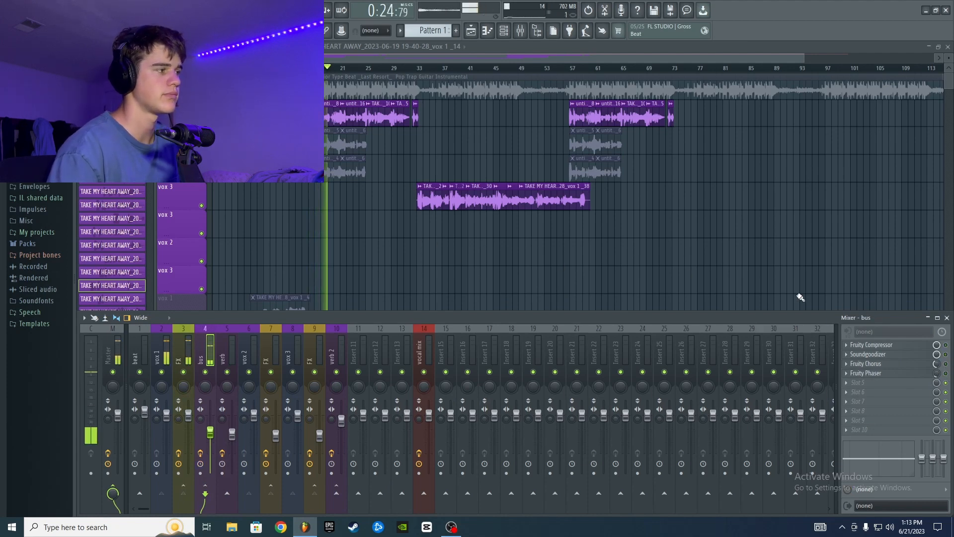
pyautogui.press('space')
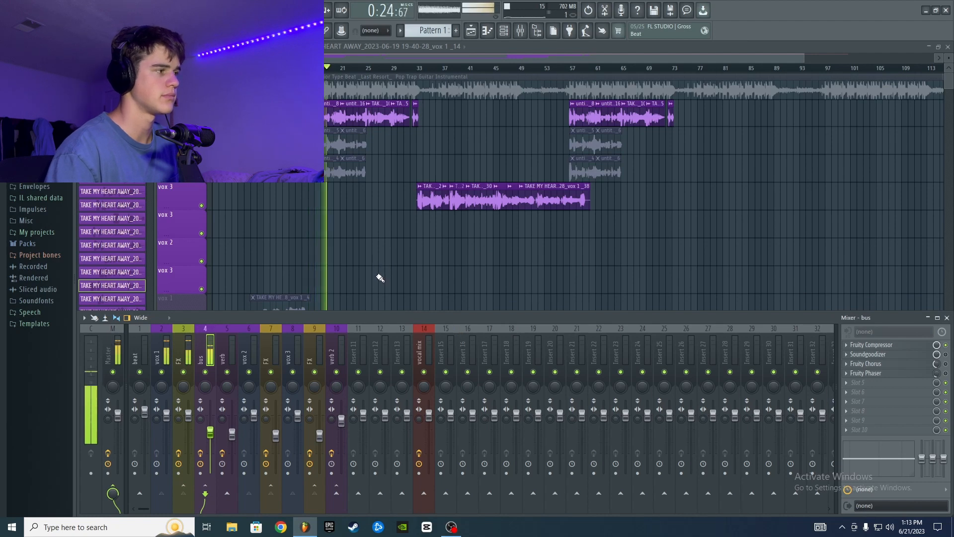
pyautogui.press('space')
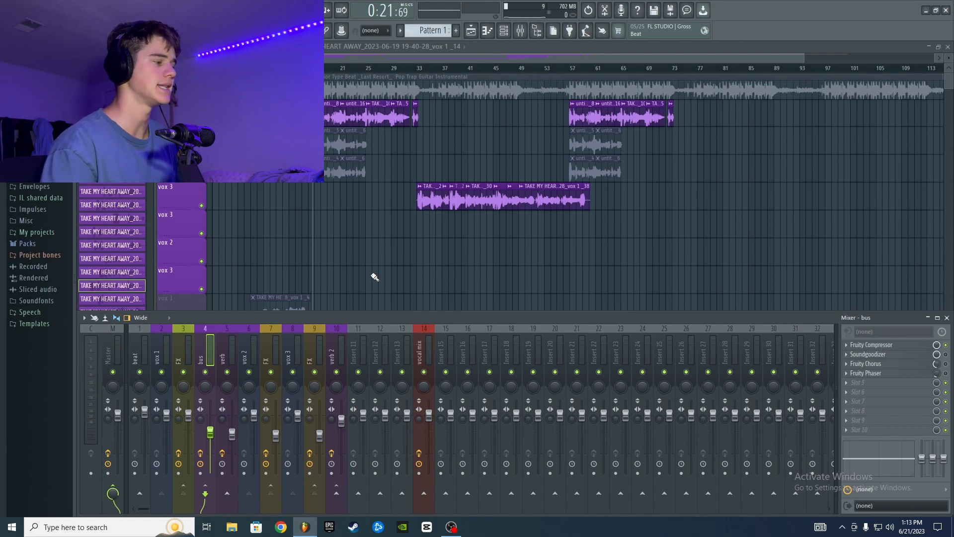
# - Enable Soundgoodizer on the bus, playing the vocal with its amount near maximum and again with it lowered to about a quarter
pyautogui.click(890, 354)
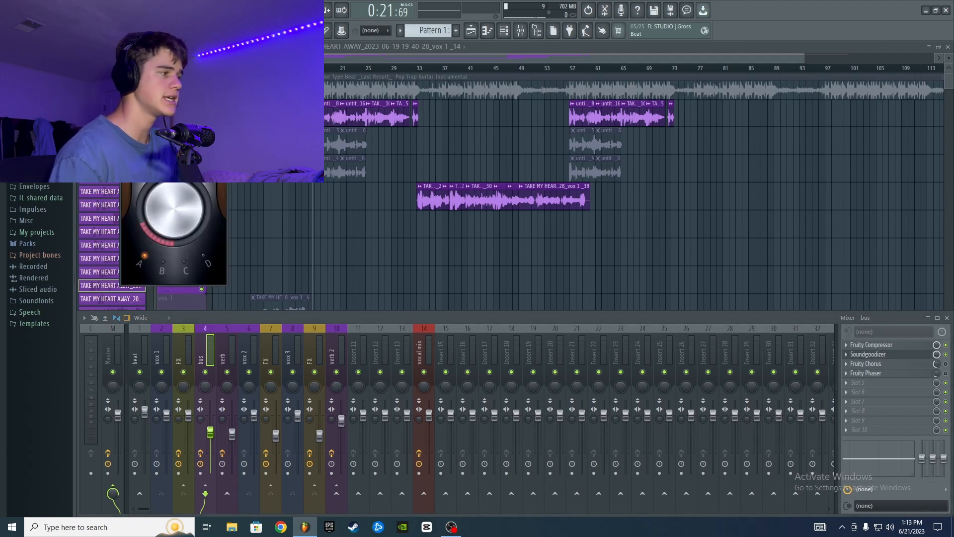
pyautogui.moveTo(185, 131); pyautogui.dragTo(404, 213)
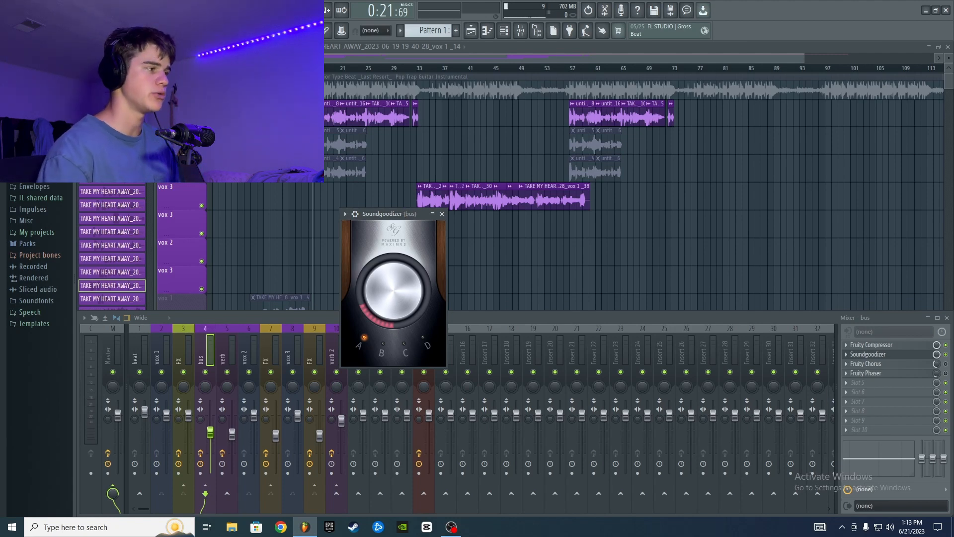
pyautogui.moveTo(393, 286); pyautogui.dragTo(393, 284)
pyautogui.press('space')
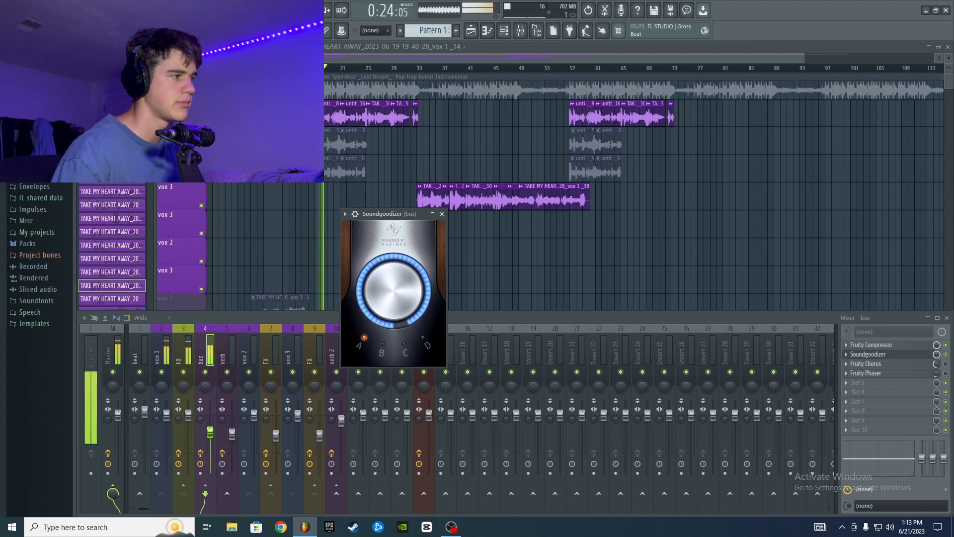
pyautogui.press('space')
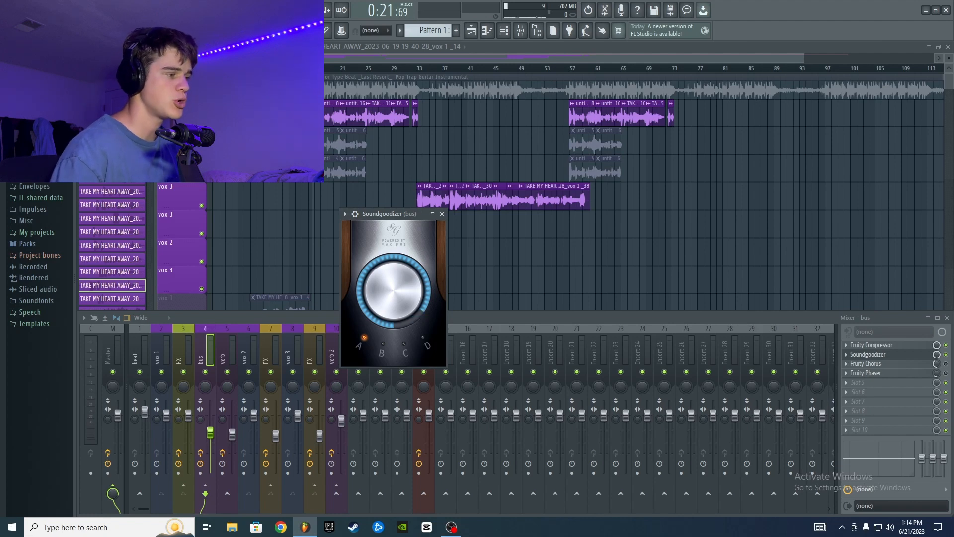
pyautogui.moveTo(394, 288); pyautogui.dragTo(394, 350)
pyautogui.press('space')
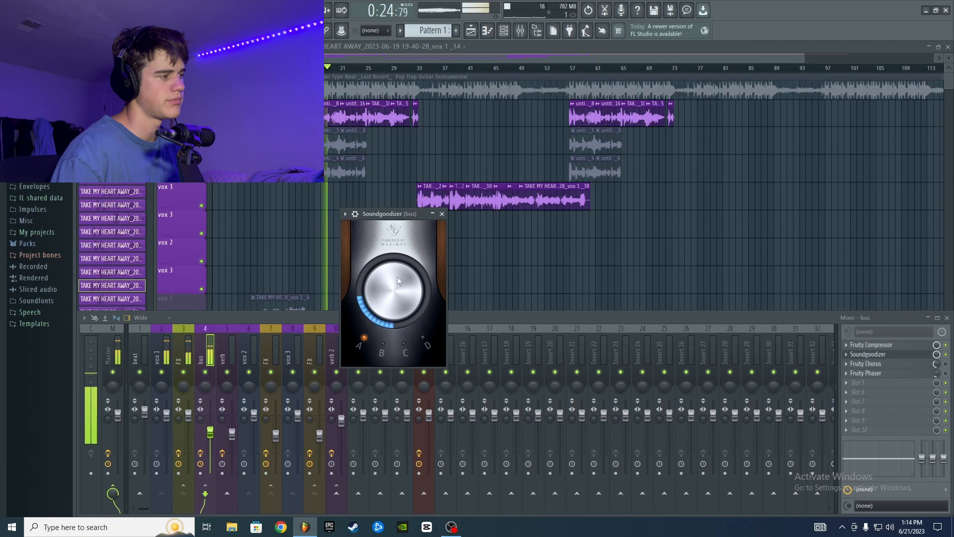
pyautogui.press('space')
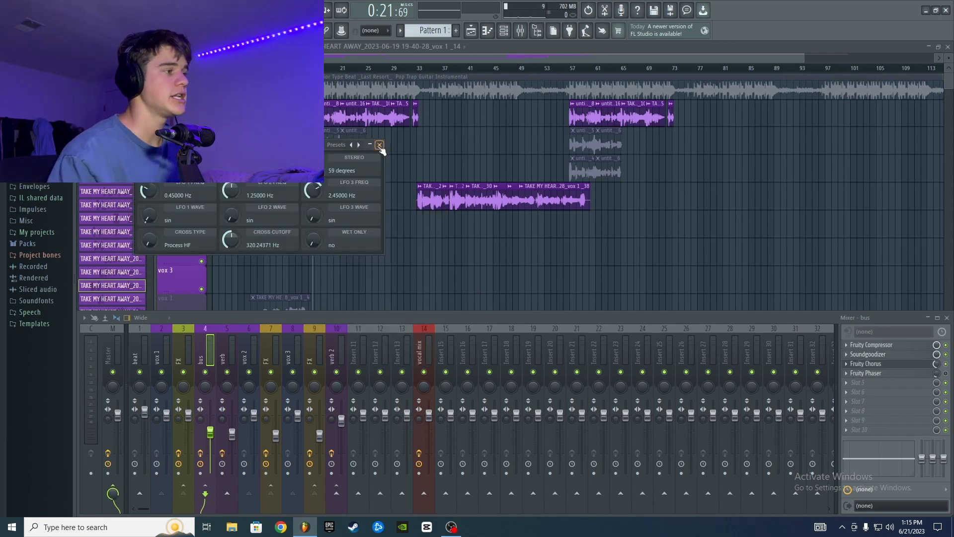
# - Play the vocal with the bus's Fruity Chorus at full mix, and again with its mix level turned down low
pyautogui.click(381, 146)
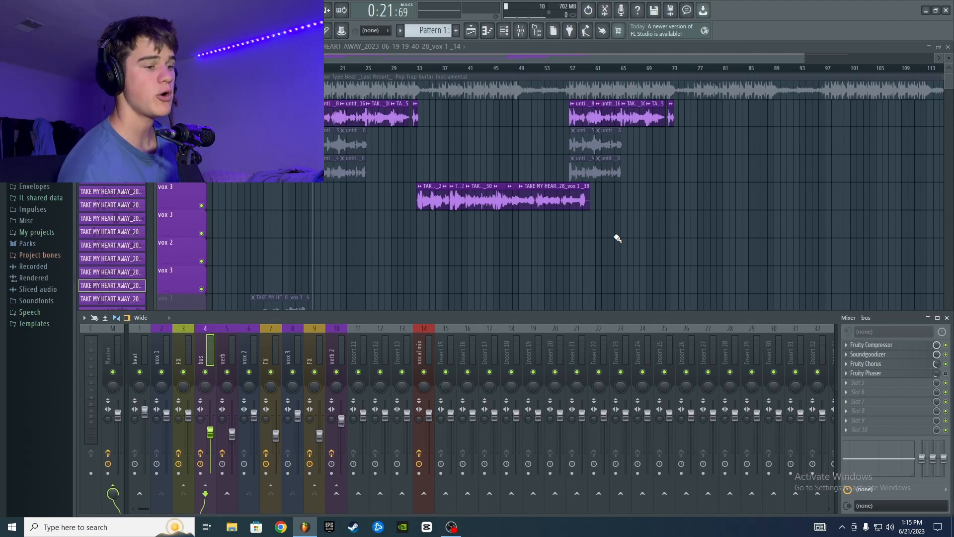
pyautogui.click(874, 363)
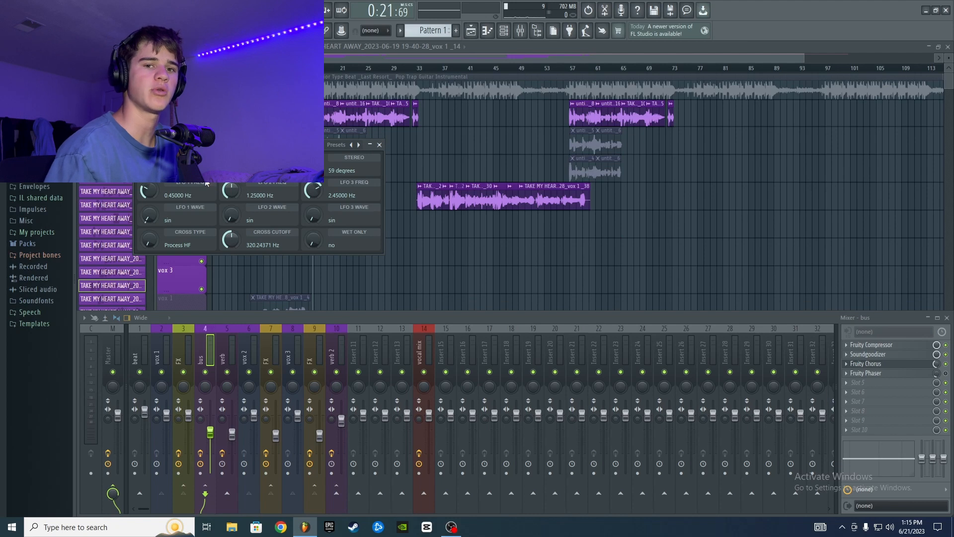
pyautogui.moveTo(246, 144); pyautogui.dragTo(431, 222)
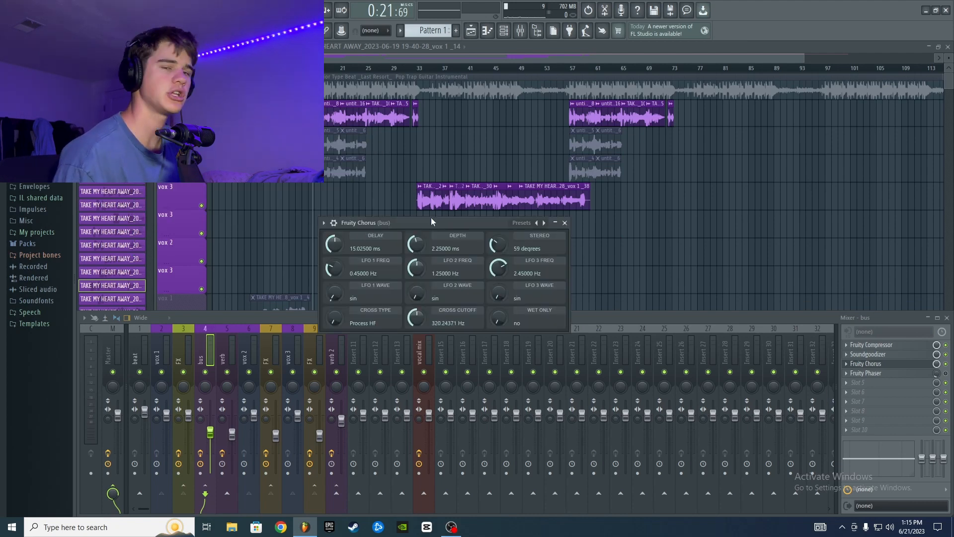
pyautogui.press('space')
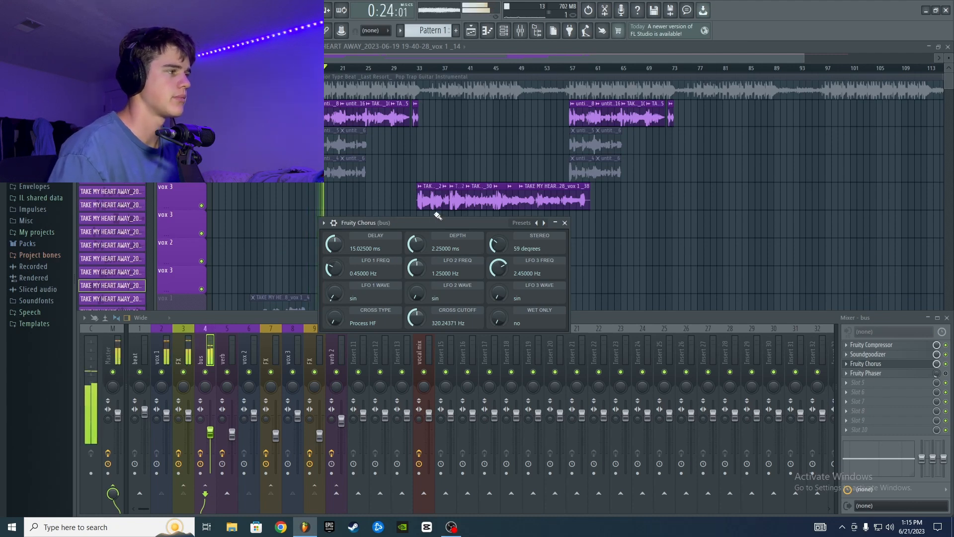
pyautogui.press('space')
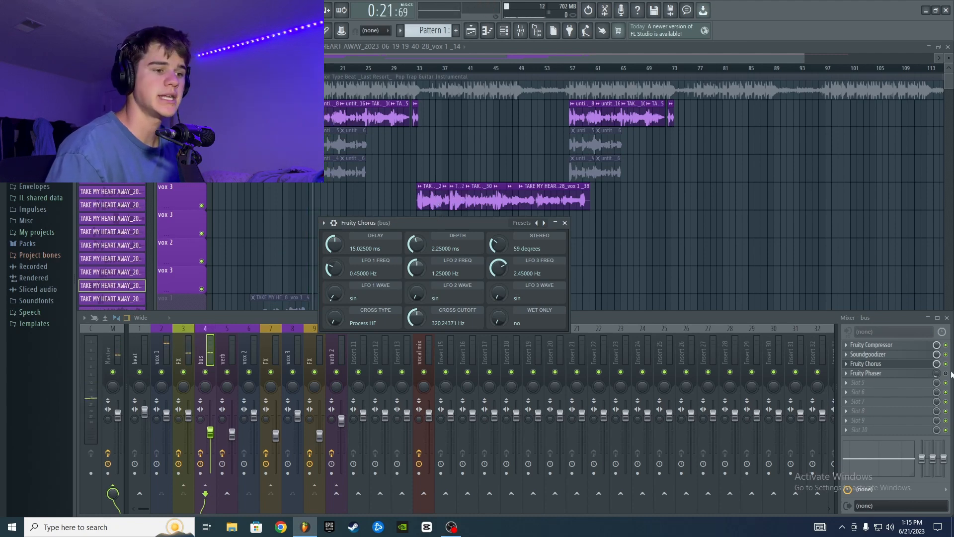
pyautogui.moveTo(937, 364); pyautogui.dragTo(936, 385)
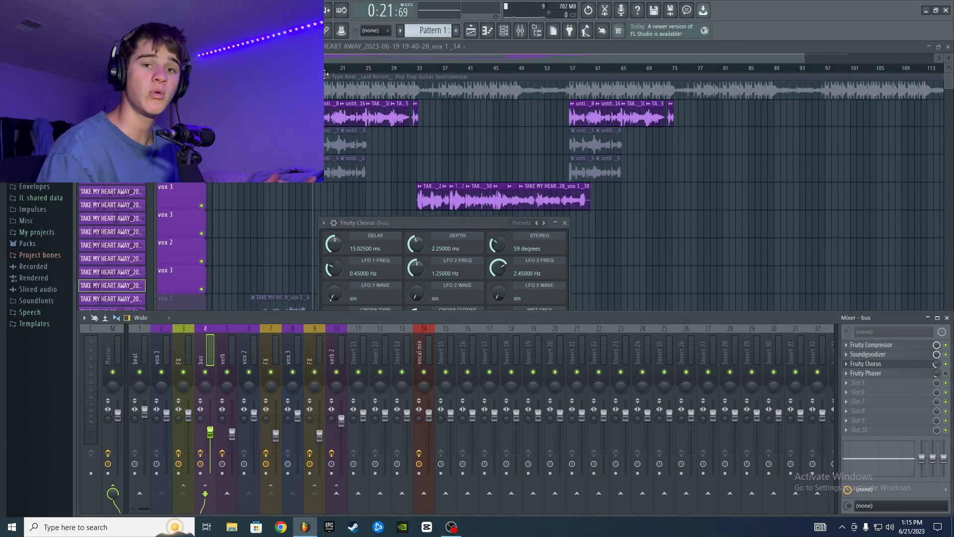
pyautogui.press('space')
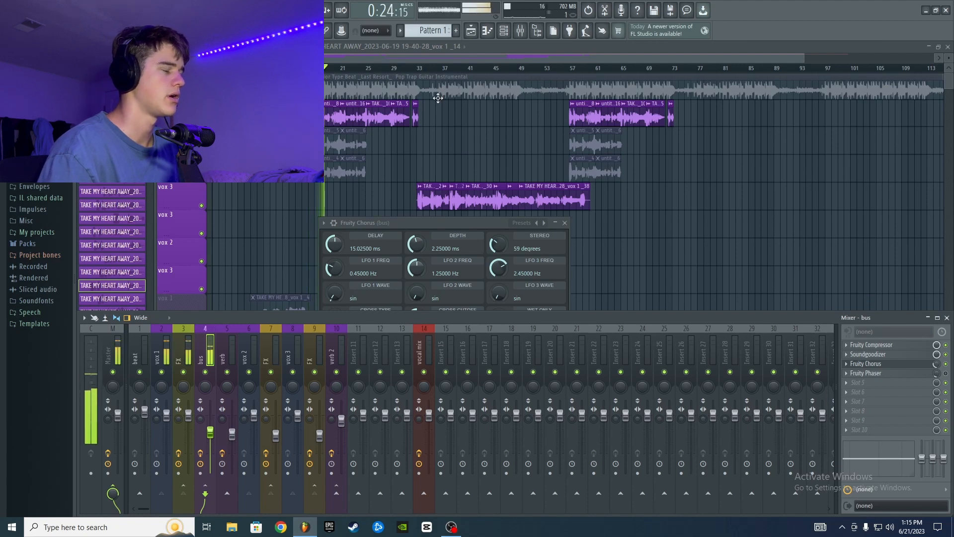
pyautogui.press('space')
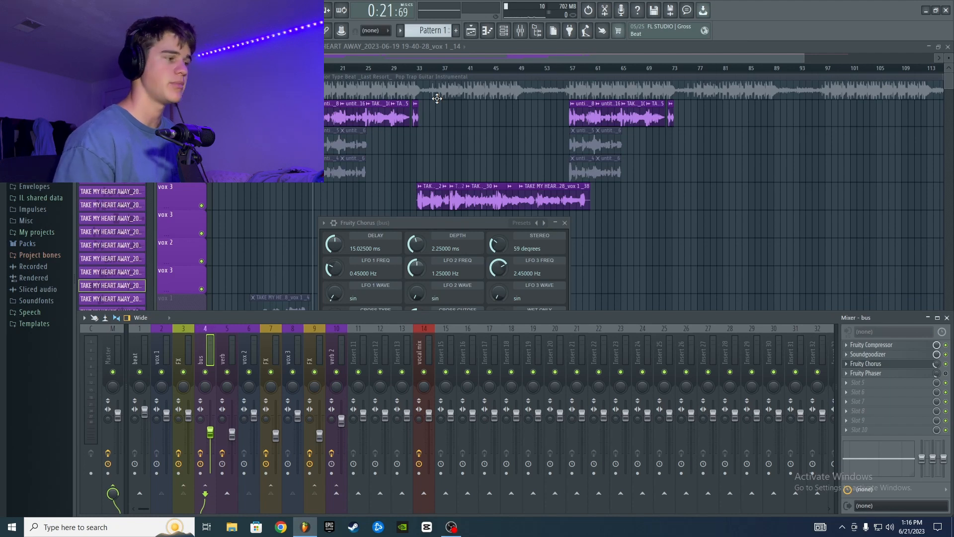
# - Enable Fruity Phaser on the bus, playing the vocal with its mix fully up and again with the mix turned down low
pyautogui.click(867, 363)
pyautogui.click(867, 374)
pyautogui.click(946, 373)
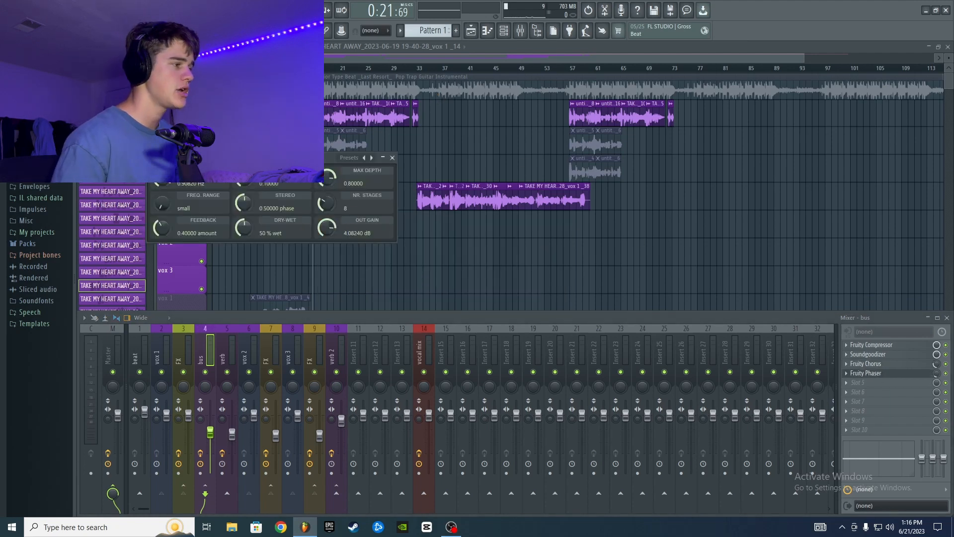
pyautogui.moveTo(300, 160); pyautogui.dragTo(502, 198)
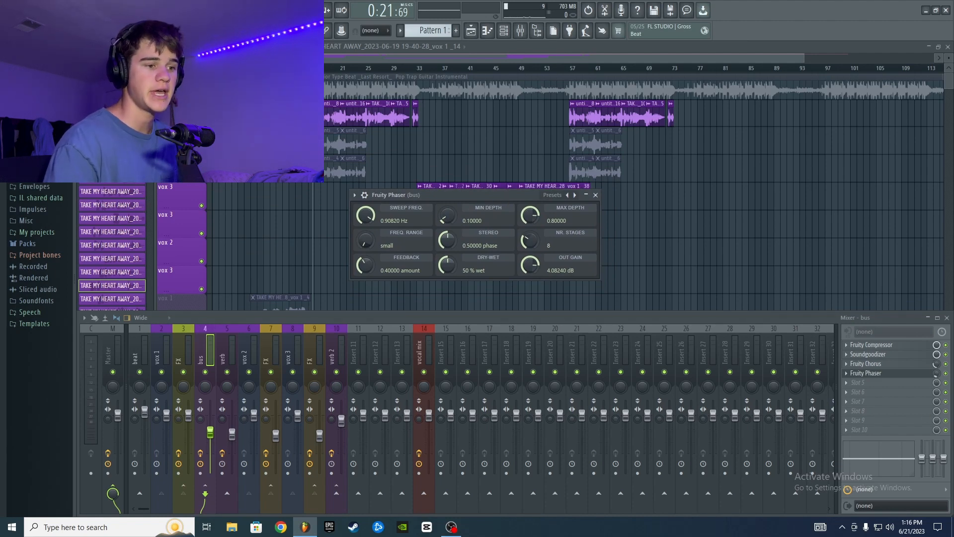
pyautogui.moveTo(937, 373); pyautogui.dragTo(936, 342)
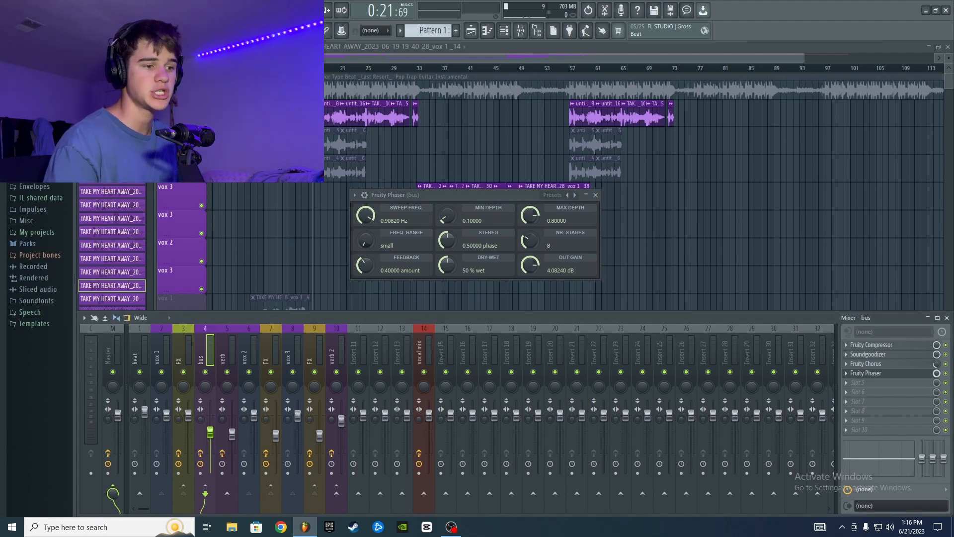
pyautogui.click(596, 195)
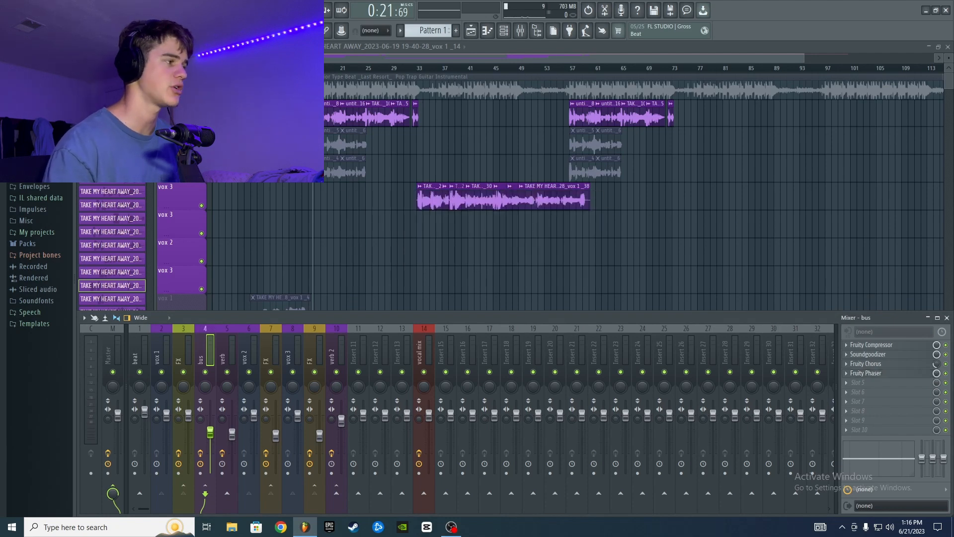
pyautogui.press('space')
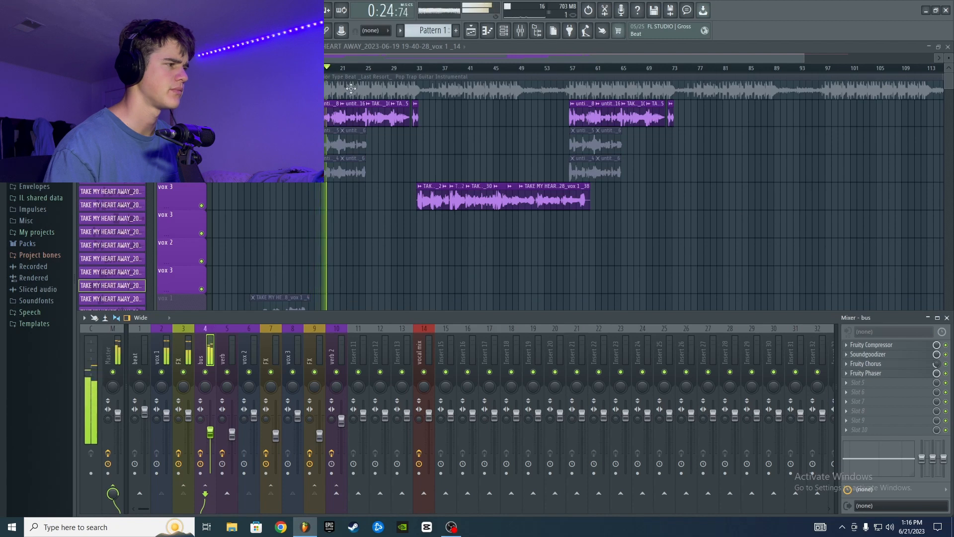
pyautogui.press('space')
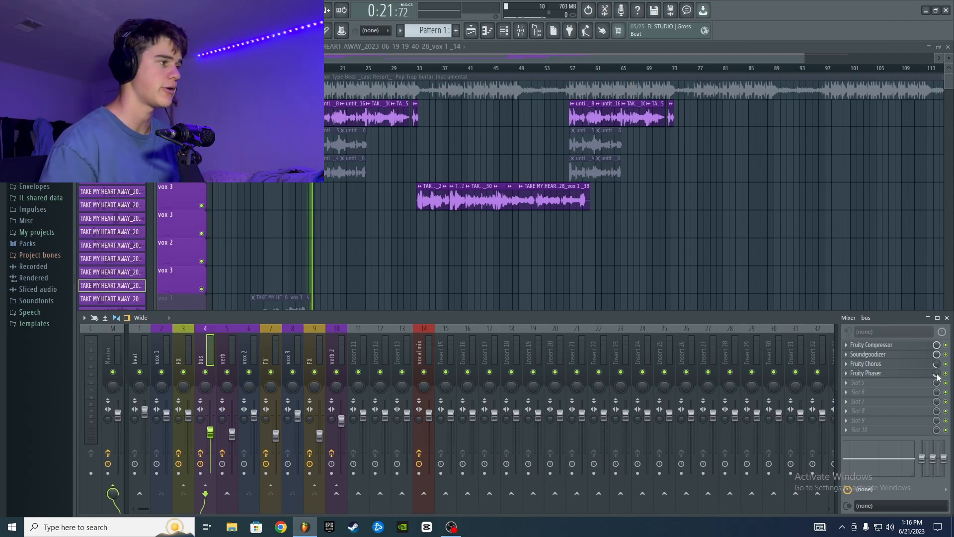
pyautogui.press('space')
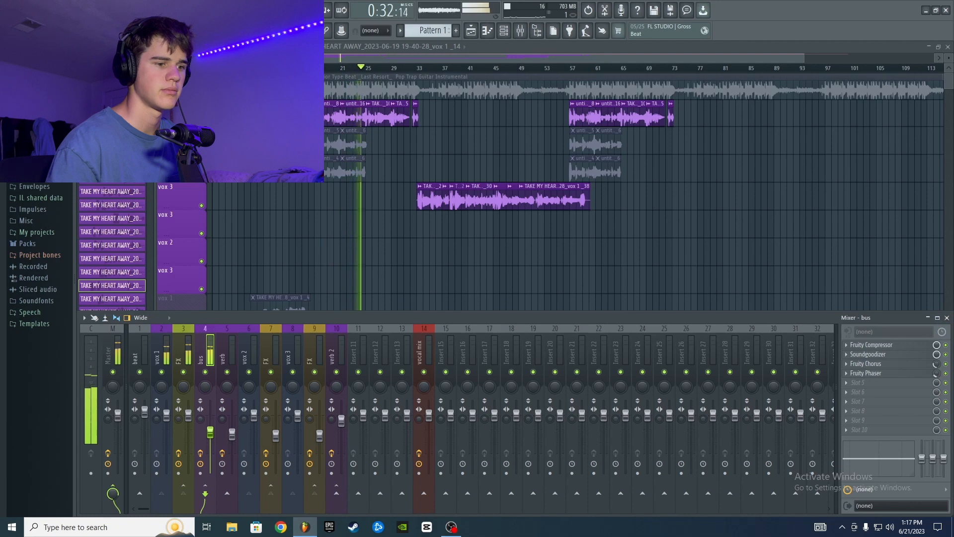
pyautogui.press('space')
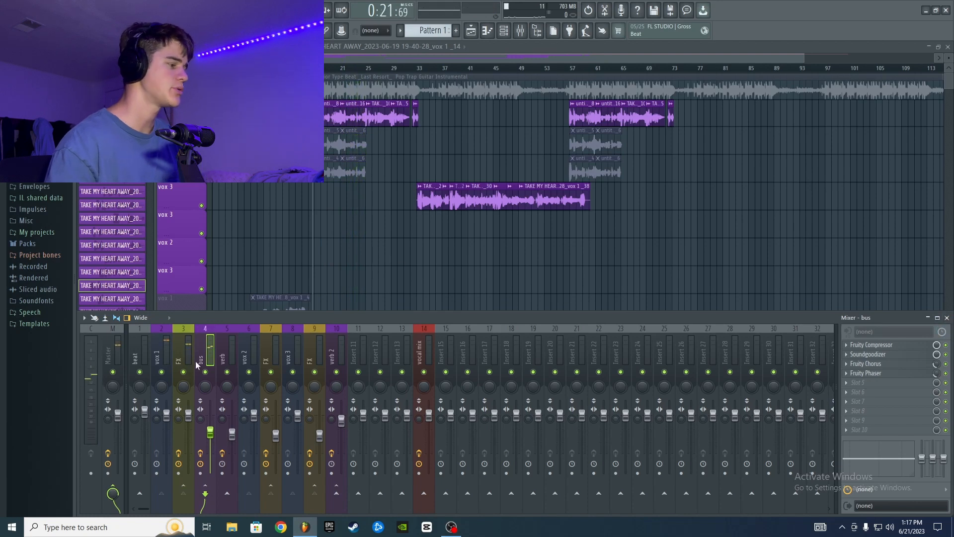
# - Play the vocal with the FX track's send to the bus switched off and with it switched back on to compare
pyautogui.click(184, 382)
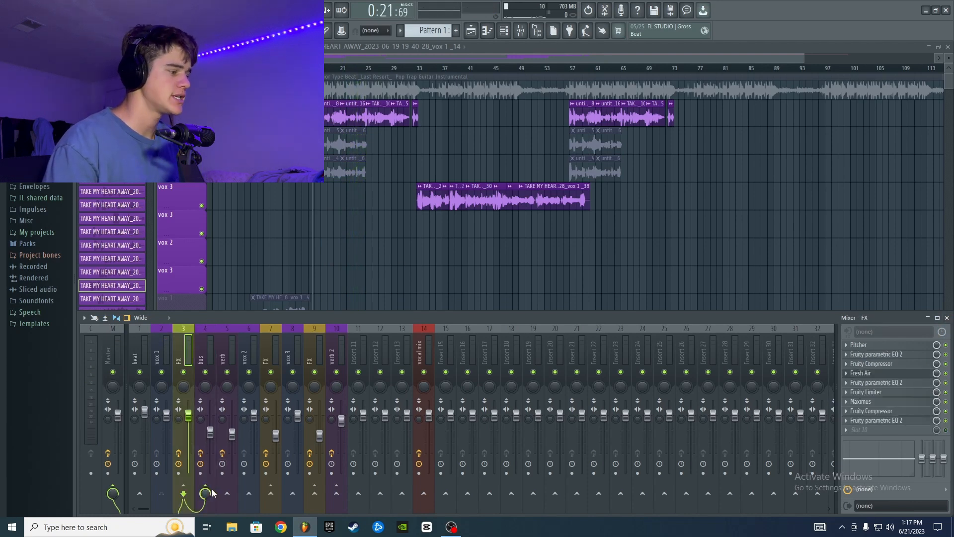
pyautogui.press('space')
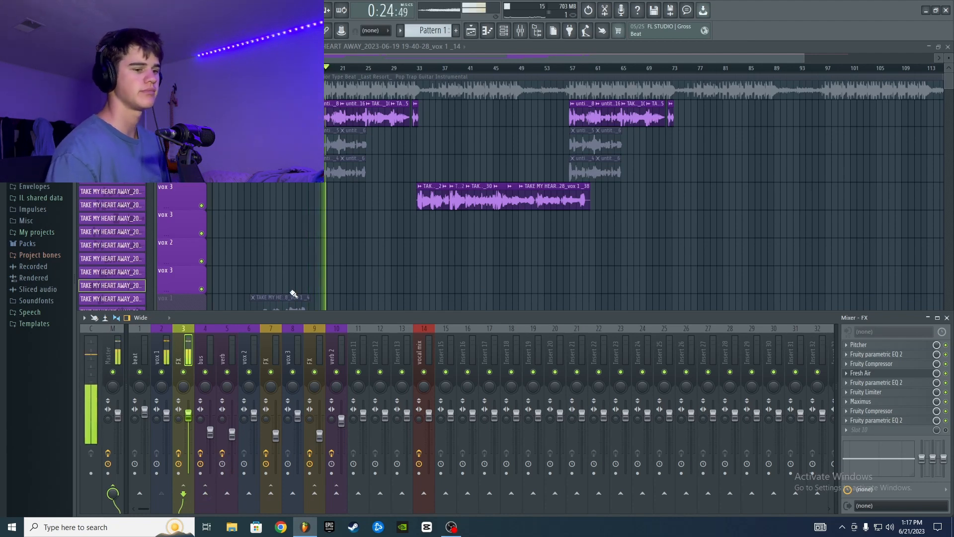
pyautogui.press('space')
pyautogui.click(205, 493)
pyautogui.press('space')
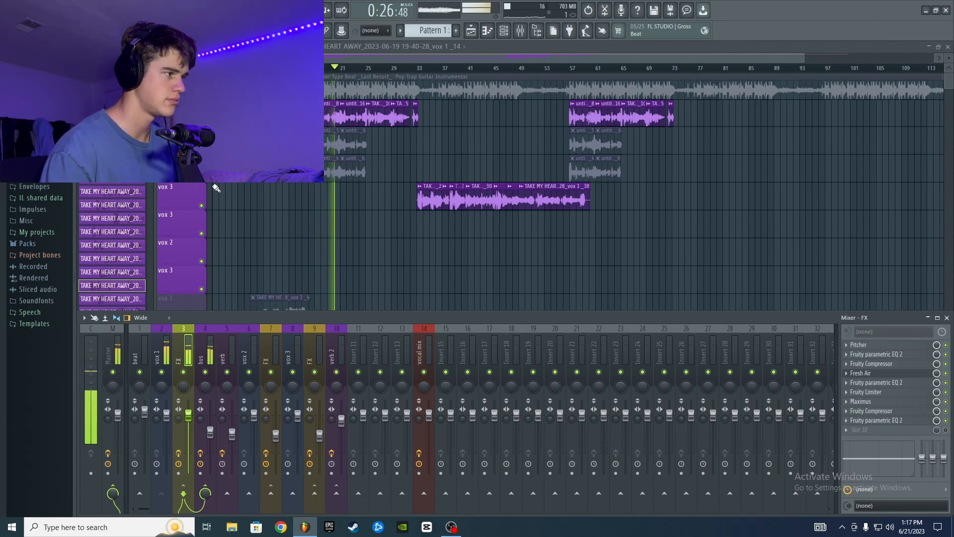
pyautogui.press('space')
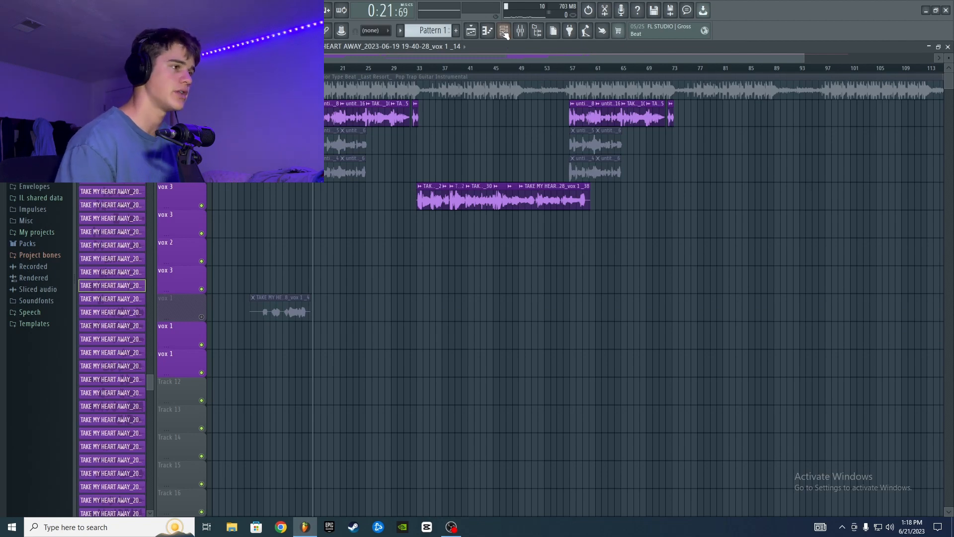
# - Unmute the instrumental beat in the playlist and play it with the vocal, first without and again with FX routed to the bus
pyautogui.click(519, 27)
pyautogui.click(202, 94)
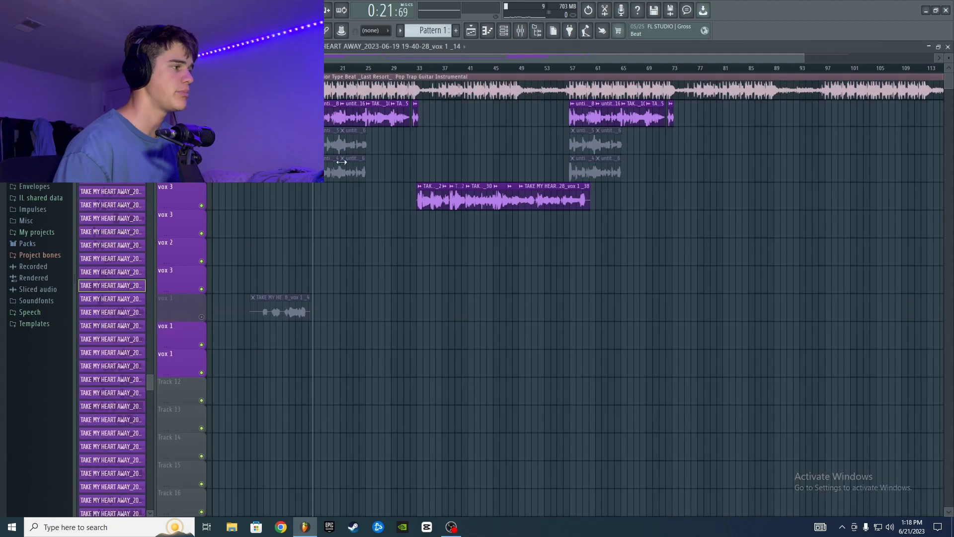
pyautogui.click(522, 34)
pyautogui.press('space')
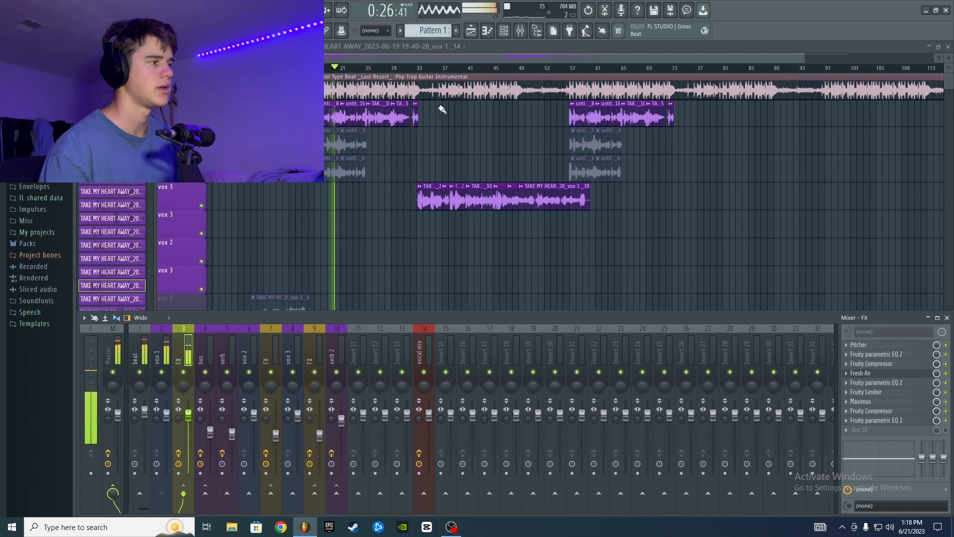
pyautogui.press('space')
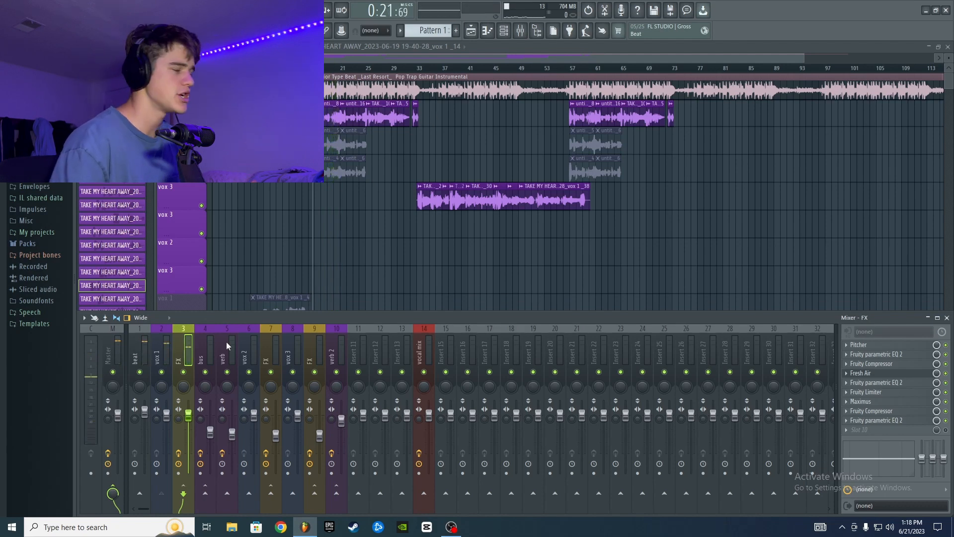
pyautogui.click(205, 493)
pyautogui.press('space')
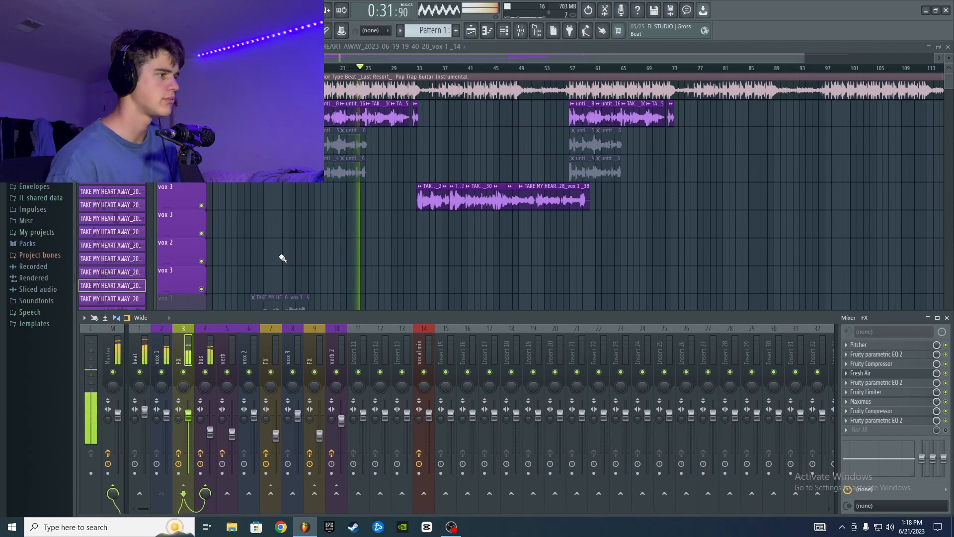
# - Stop playback and examine the verb track's Fruity Reeverb 2, including its dry and wet levels
pyautogui.press('space')
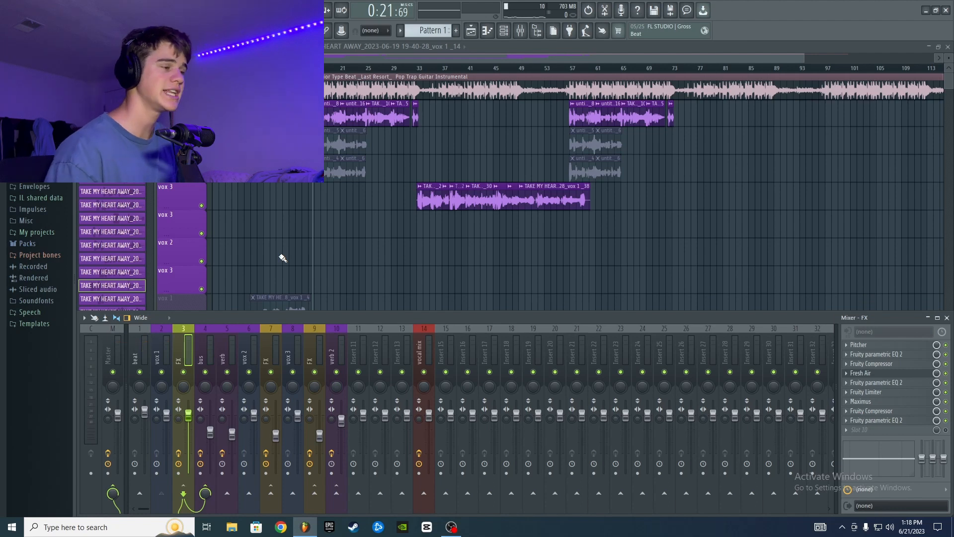
pyautogui.click(214, 352)
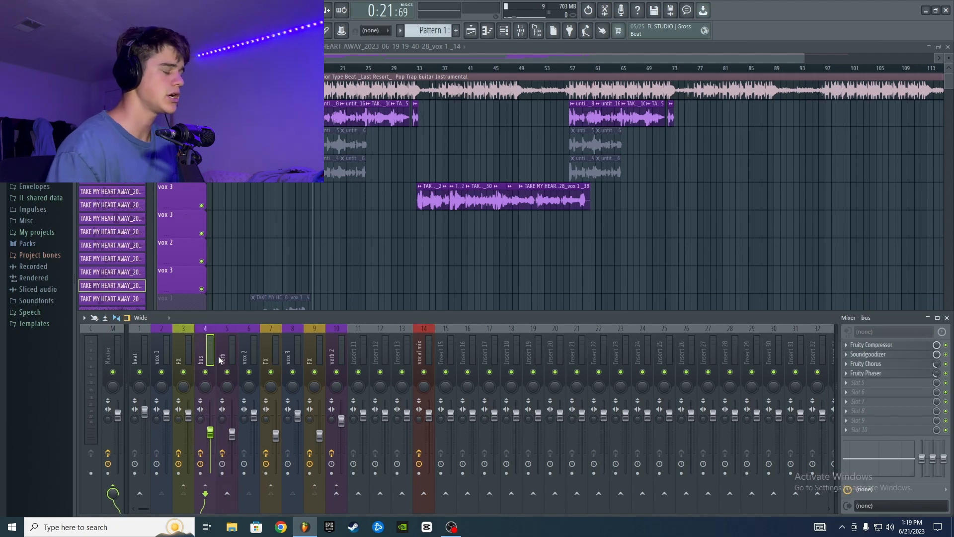
pyautogui.click(231, 356)
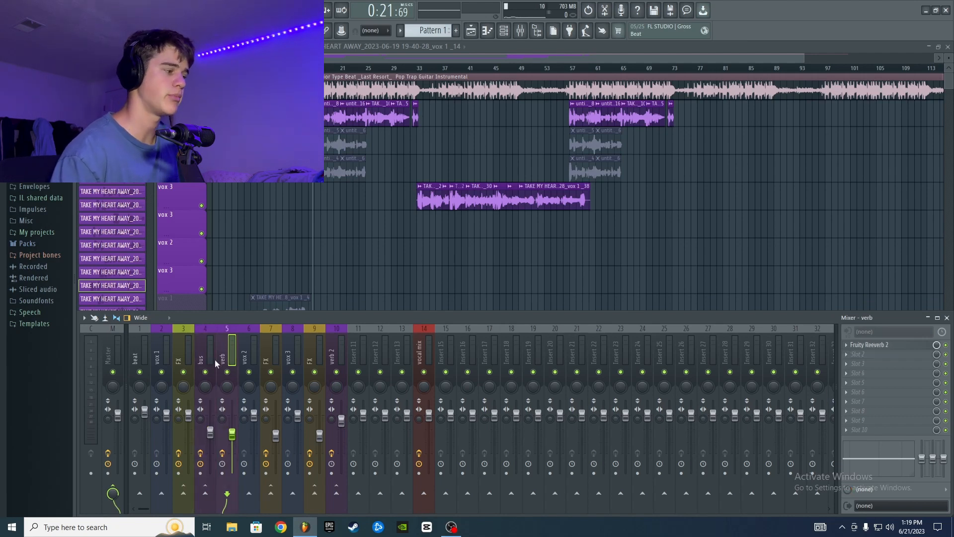
pyautogui.click(864, 346)
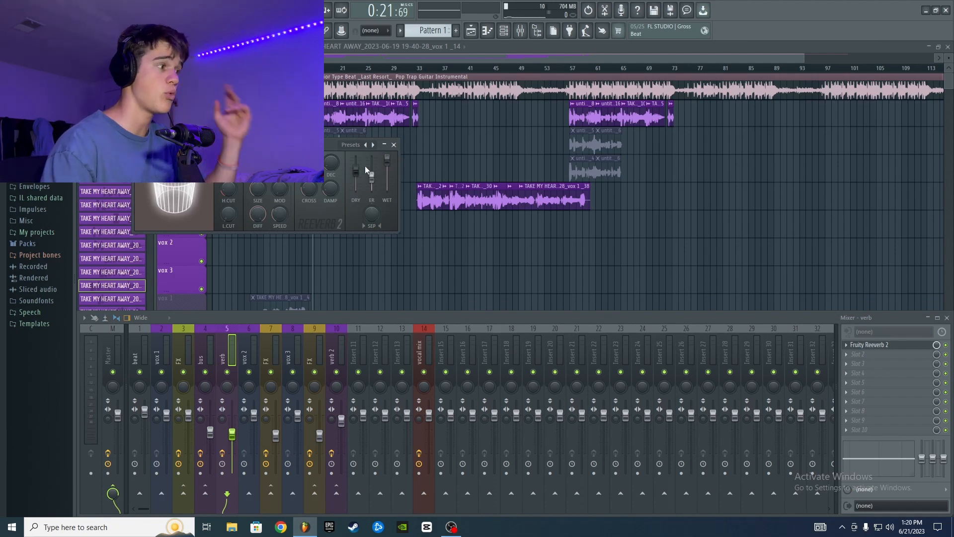
pyautogui.click(388, 161)
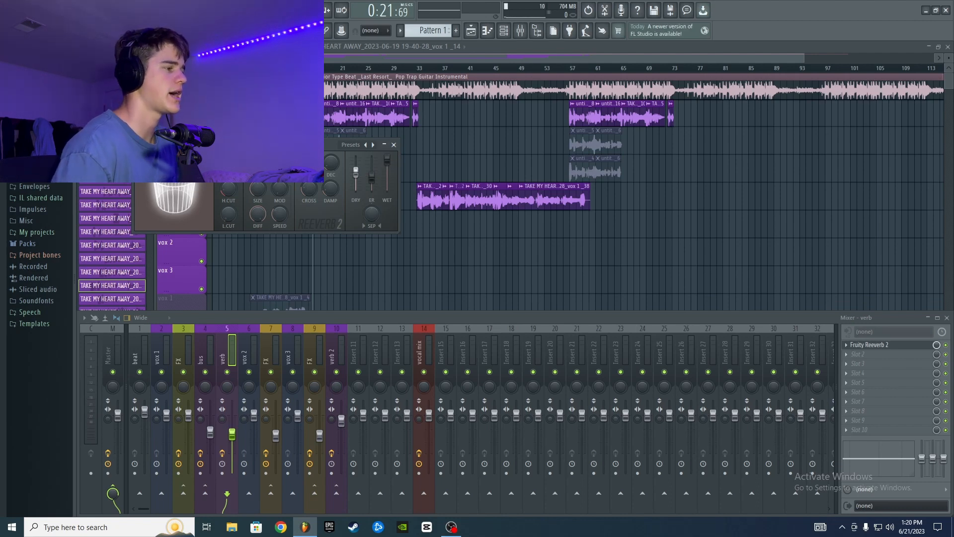
pyautogui.moveTo(315, 145); pyautogui.dragTo(345, 172)
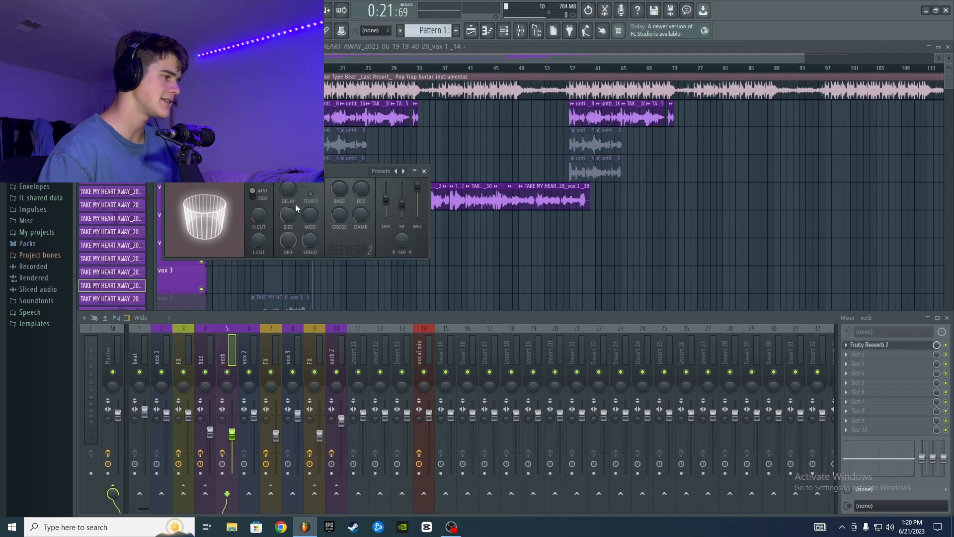
pyautogui.moveTo(311, 174); pyautogui.dragTo(335, 167)
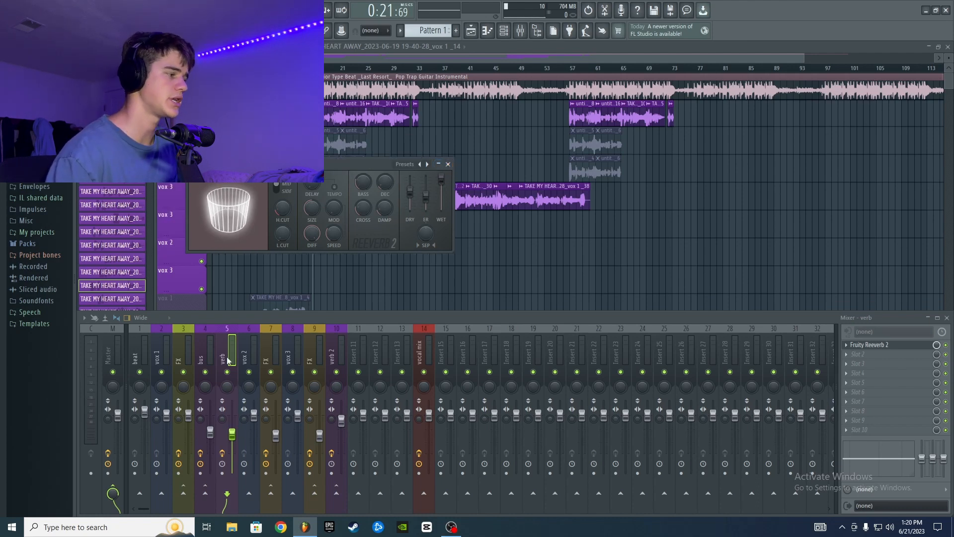
# - Mute the instrumental beat and play the vocal alone without the verb track in its routing
pyautogui.click(521, 30)
pyautogui.click(520, 30)
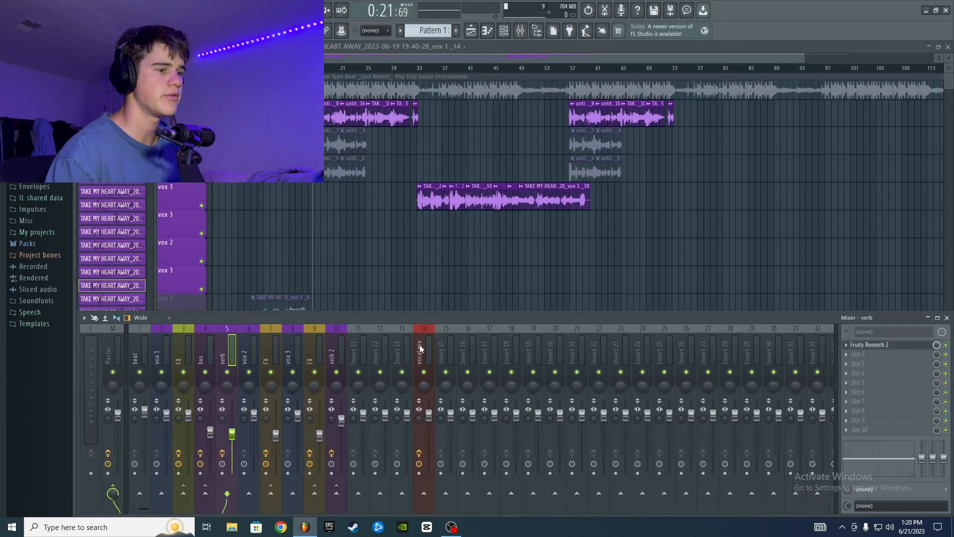
pyautogui.press('space')
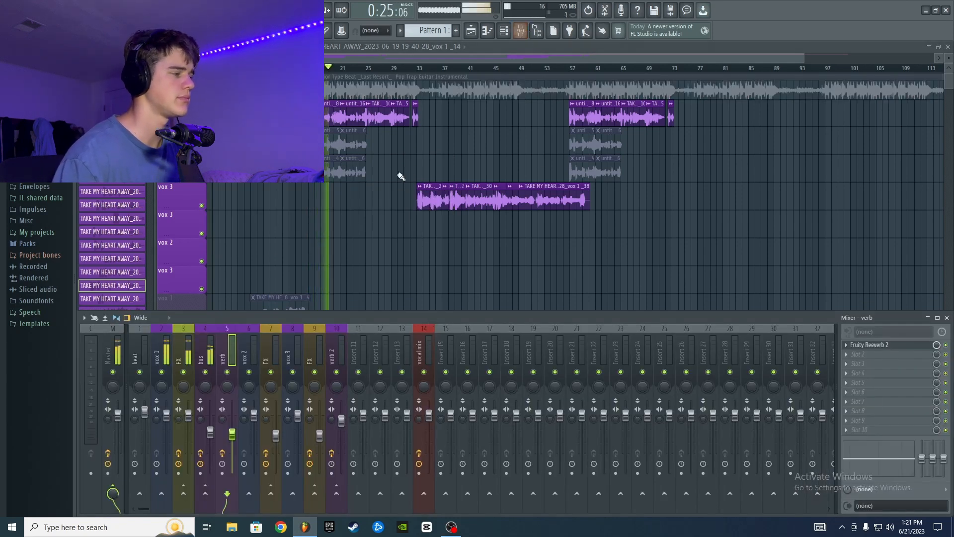
pyautogui.press('space')
# - Route the FX track to the verb track and play the vocal with the reverb
pyautogui.click(201, 367)
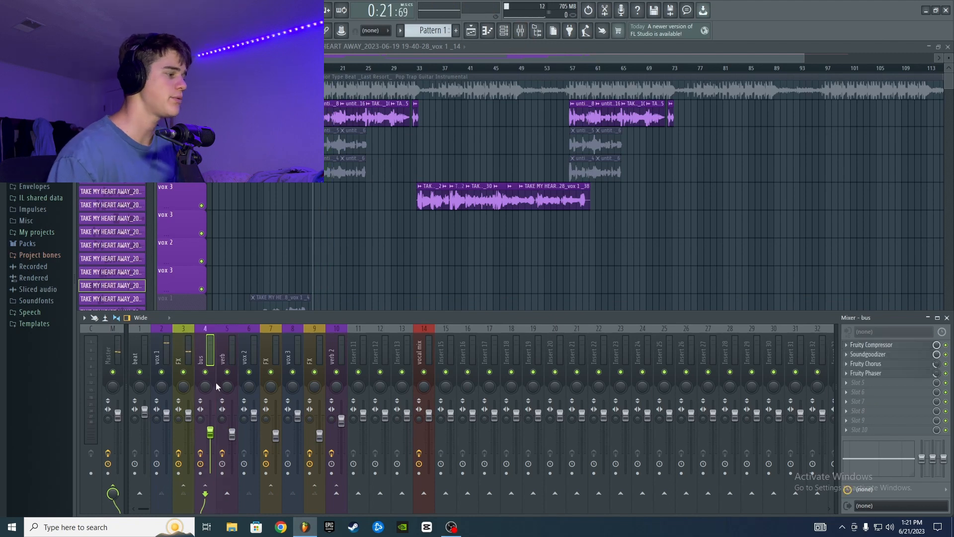
pyautogui.click(190, 344)
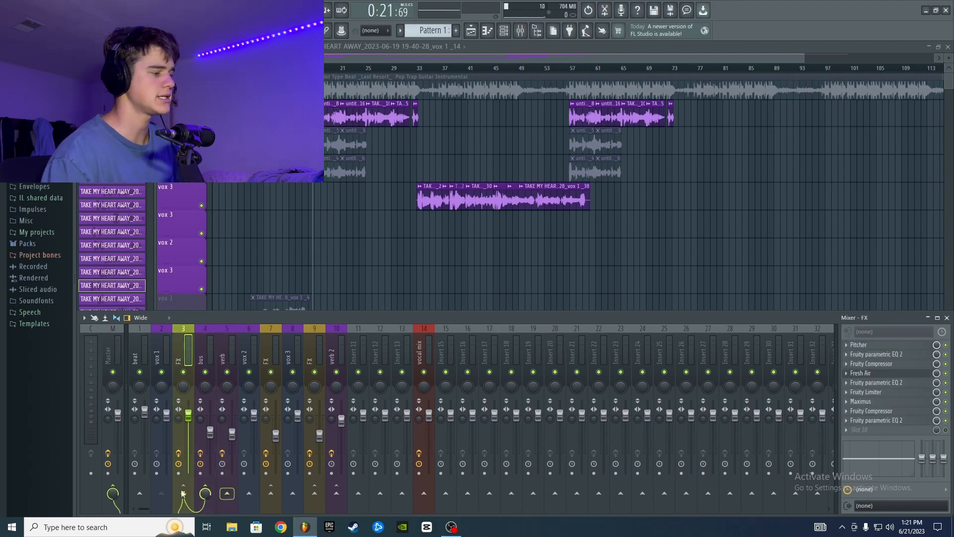
pyautogui.click(228, 494)
pyautogui.press('space')
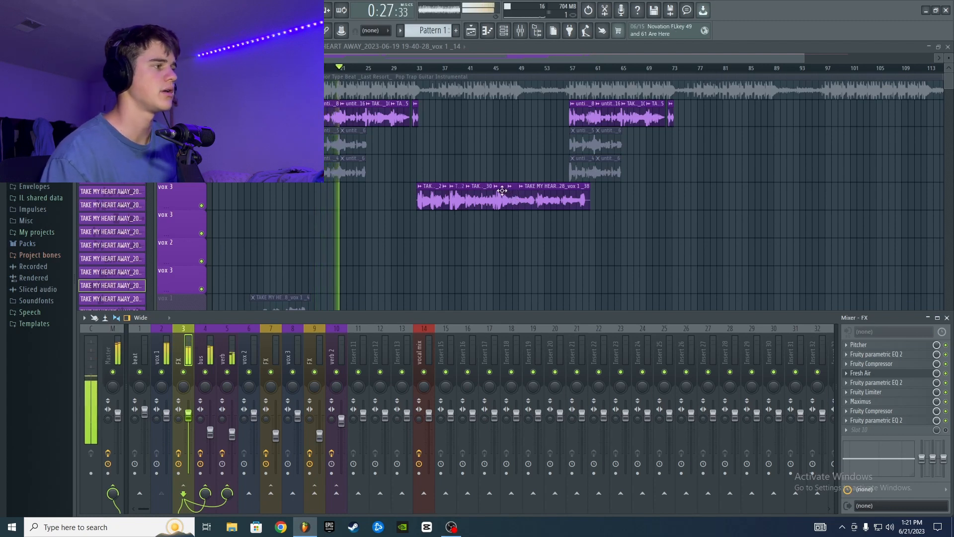
pyautogui.press('space')
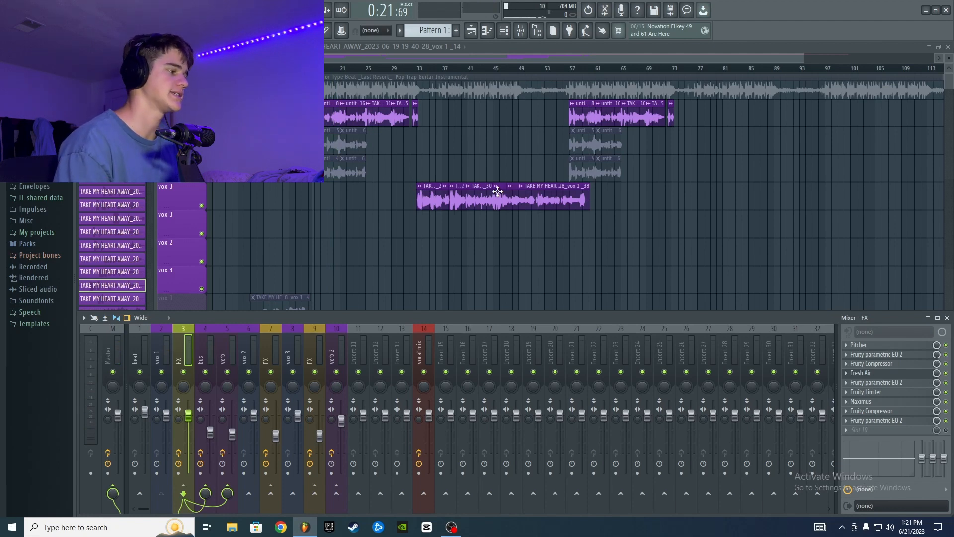
# - Play the vocal with the beat unmuted, first with only Pitcher enabled and no bus or verb sends, and again with the full chain
pyautogui.press('F9')
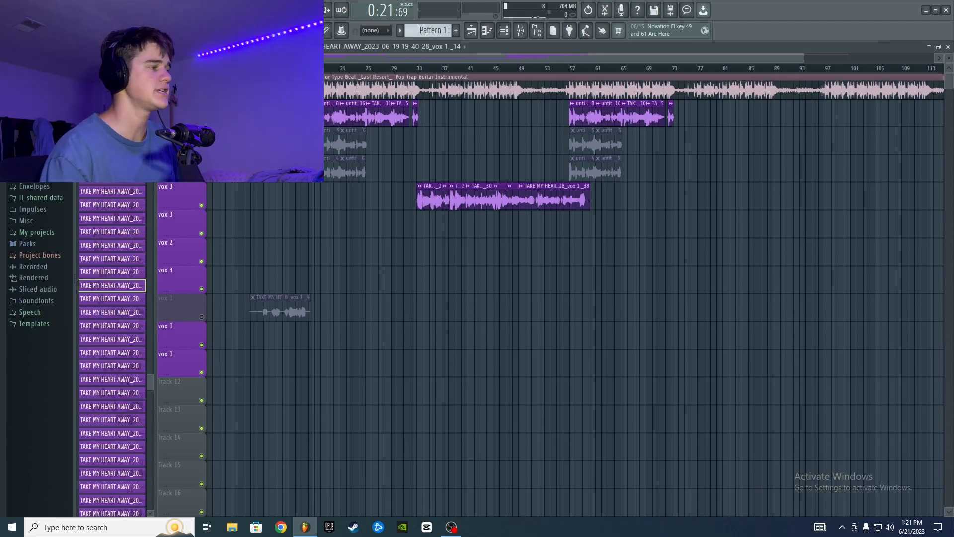
pyautogui.click(522, 35)
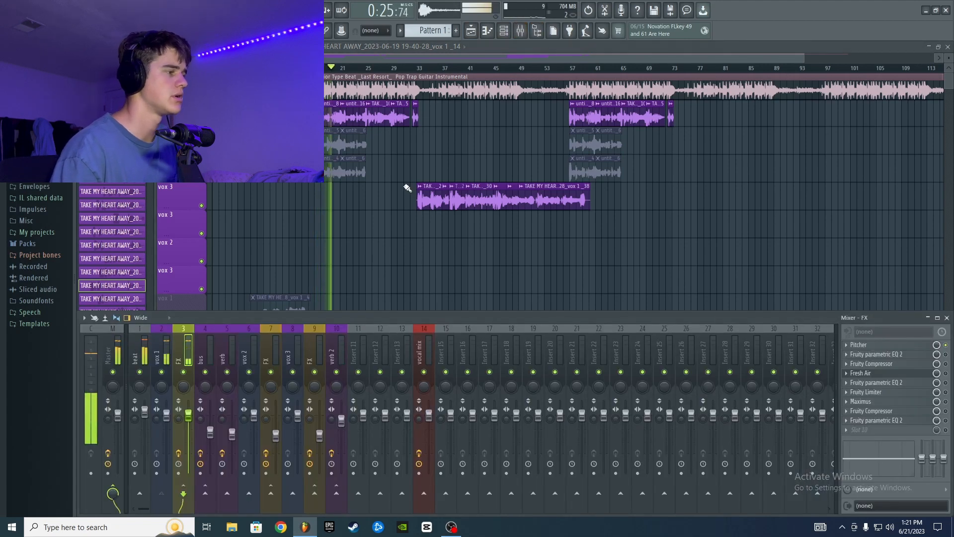
pyautogui.press('space')
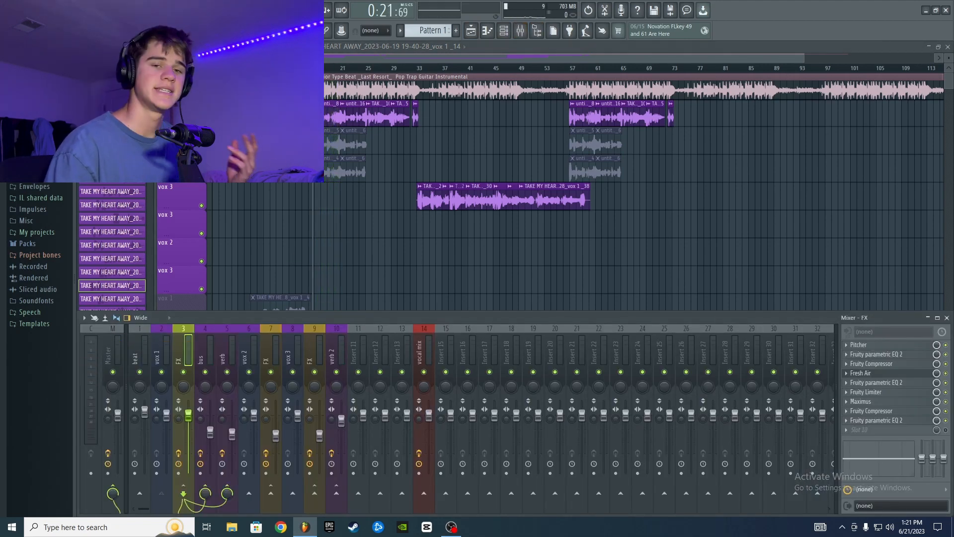
pyautogui.press('space')
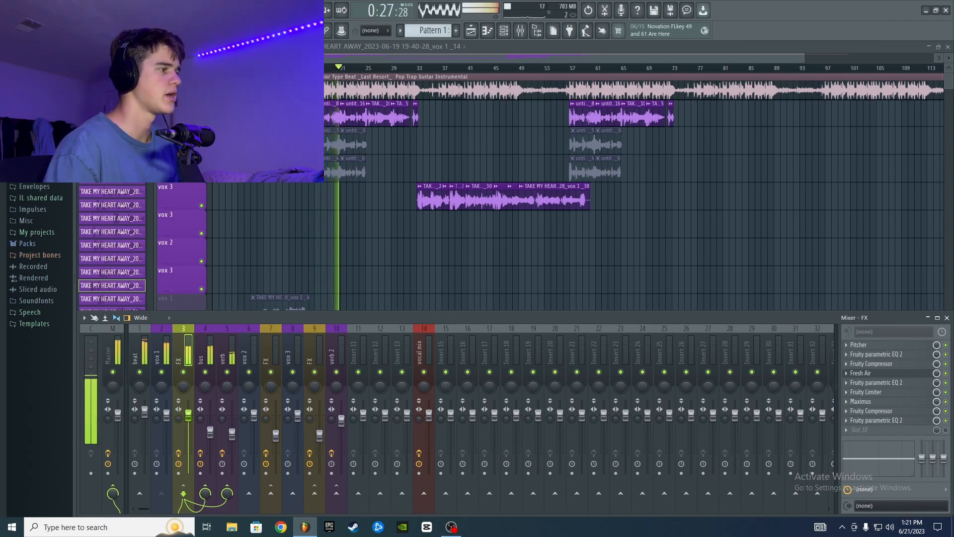
pyautogui.press('space')
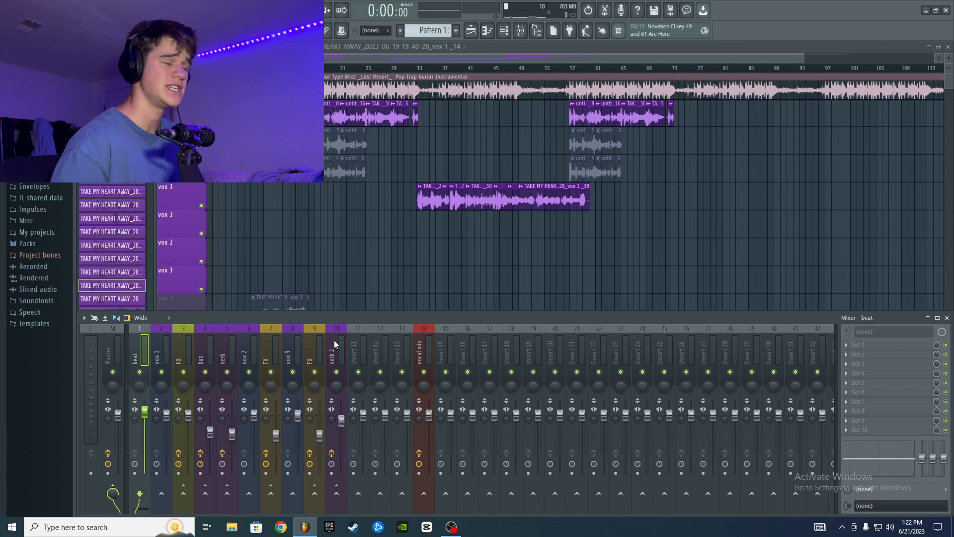
# - Add Fruity parametric EQ 2 to the first effect slot of the beat track
pyautogui.scroll(-5, 114, 276)
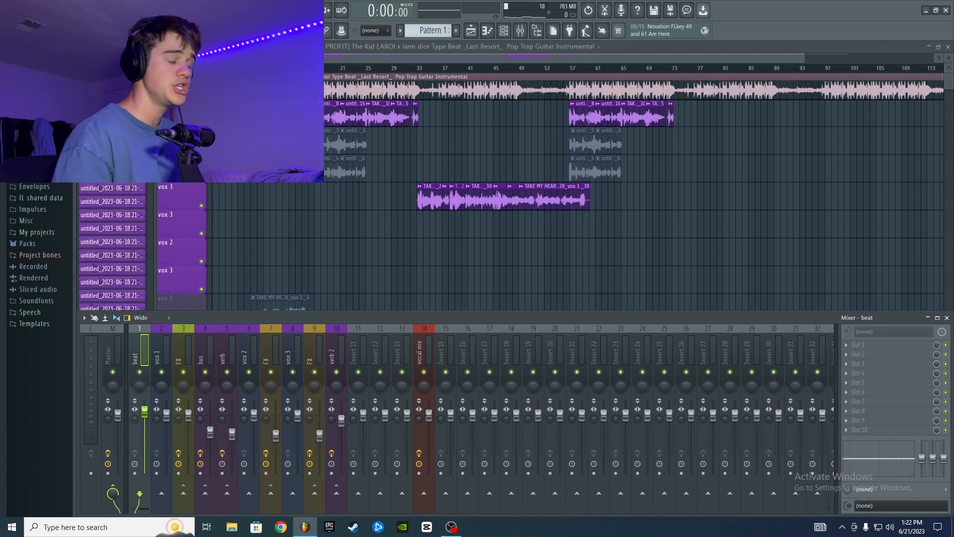
pyautogui.click(863, 341)
pyautogui.click(693, 355)
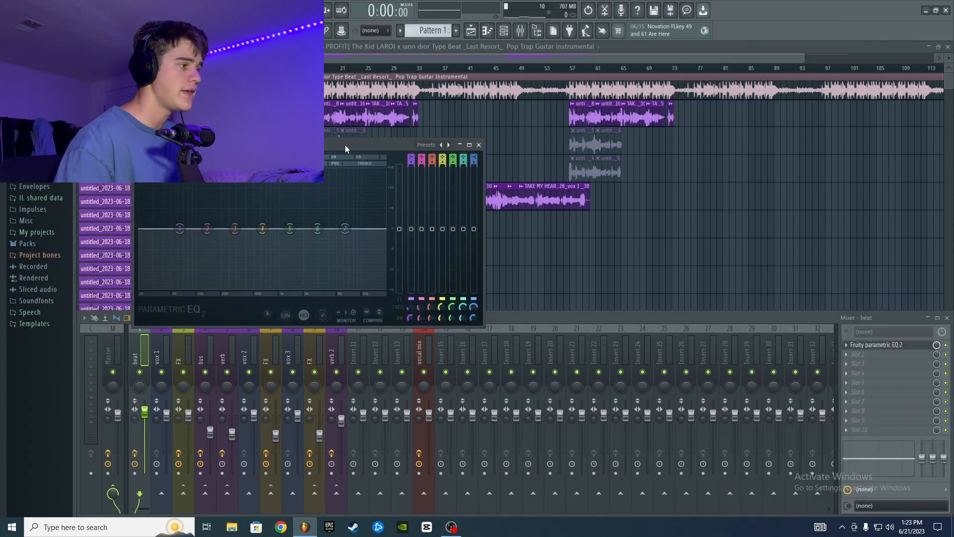
pyautogui.moveTo(345, 145); pyautogui.dragTo(421, 98)
# - Play the vocal with the beat muted and examine its frequencies in the FX track's first Fruity parametric EQ 2
pyautogui.click(183, 354)
pyautogui.click(878, 354)
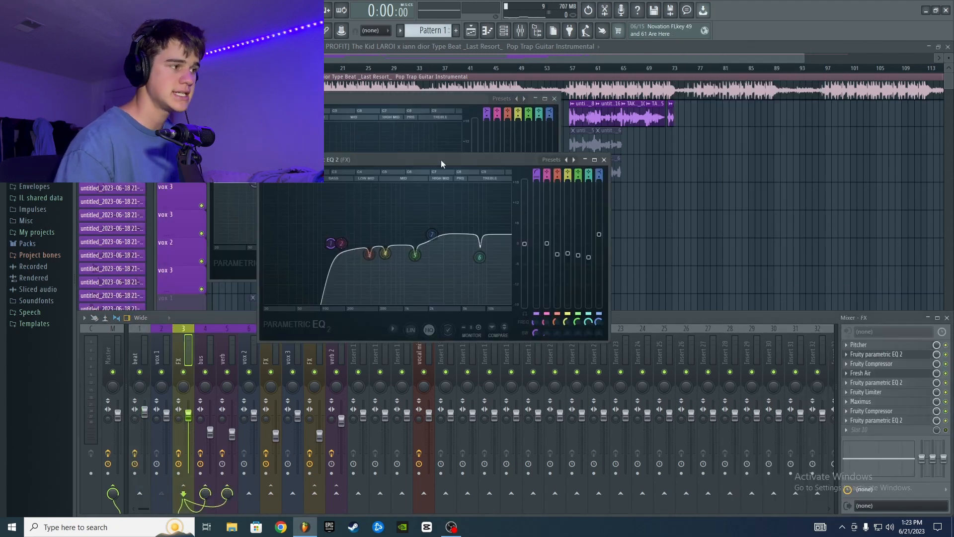
pyautogui.moveTo(440, 159); pyautogui.dragTo(620, 146)
pyautogui.moveTo(458, 99); pyautogui.dragTo(421, 326)
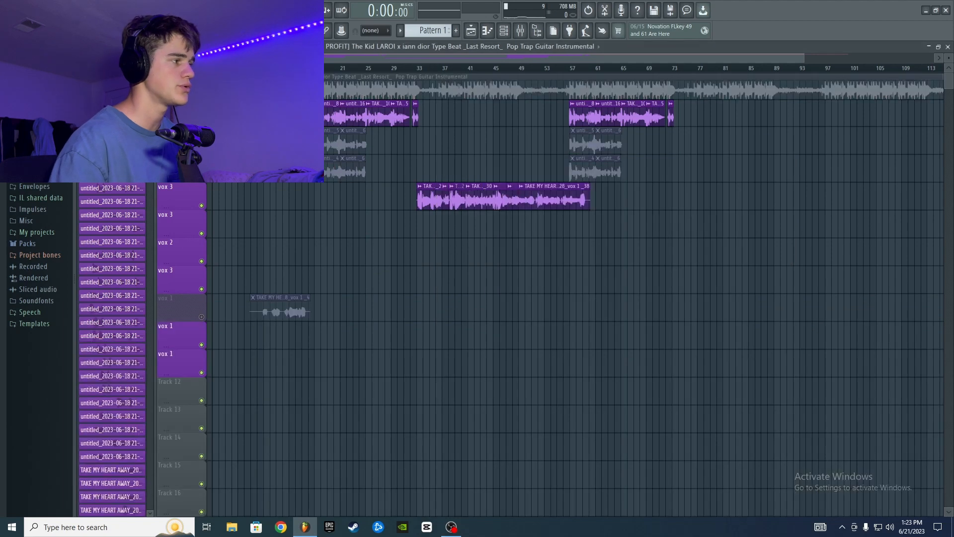
pyautogui.click(312, 68)
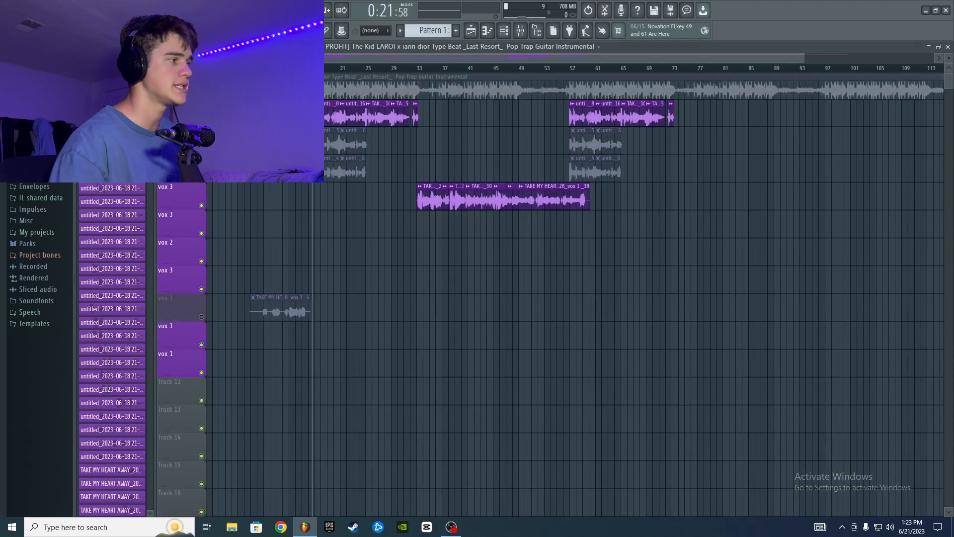
pyautogui.click(506, 31)
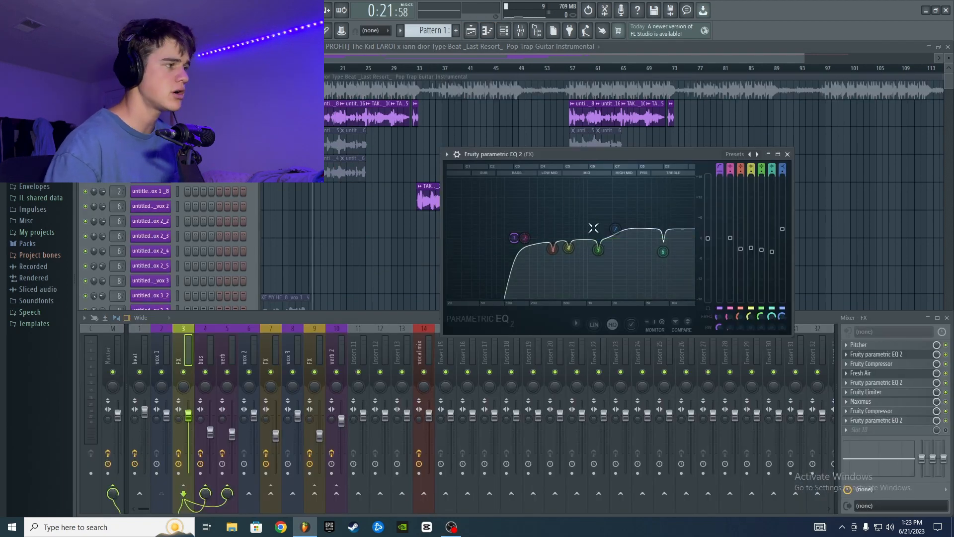
pyautogui.press('space')
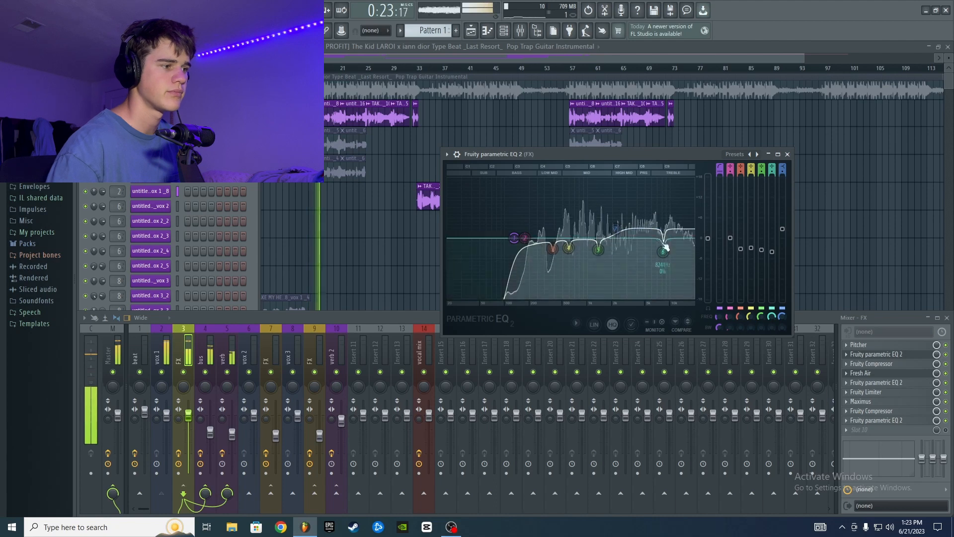
pyautogui.press('space')
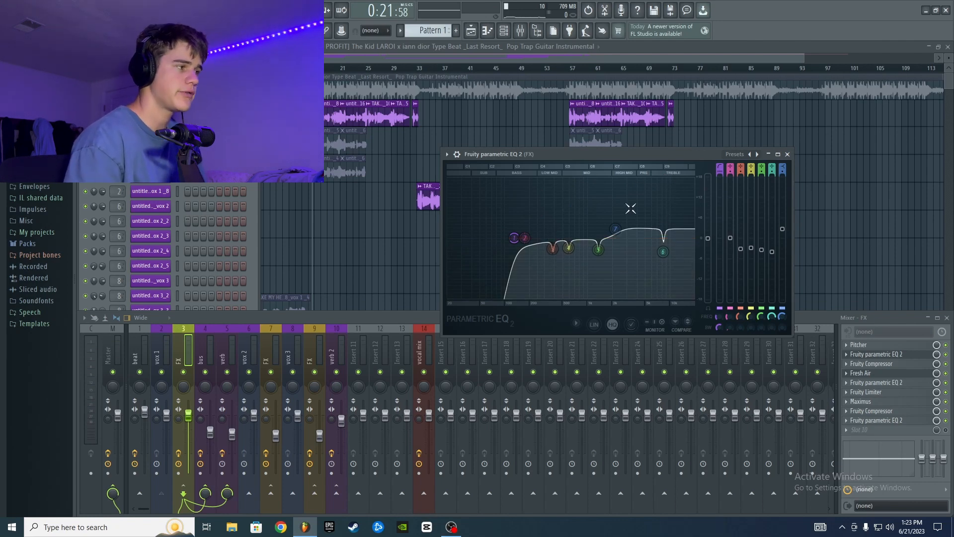
# - In the beat track's Fruity parametric EQ 2, dip band 5 slightly at about 2 kHz to make room for the vocal
pyautogui.click(787, 154)
pyautogui.click(135, 353)
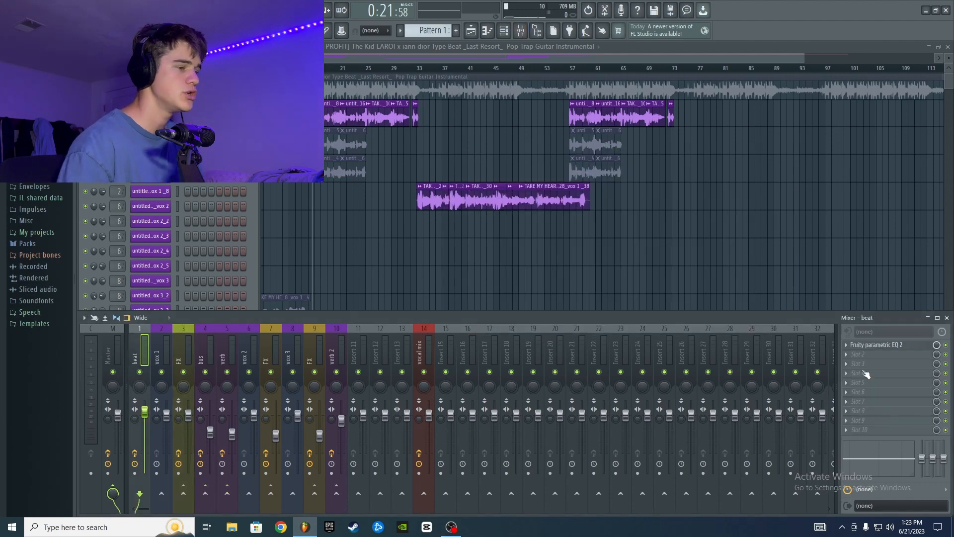
pyautogui.click(887, 345)
pyautogui.moveTo(422, 327); pyautogui.dragTo(539, 243)
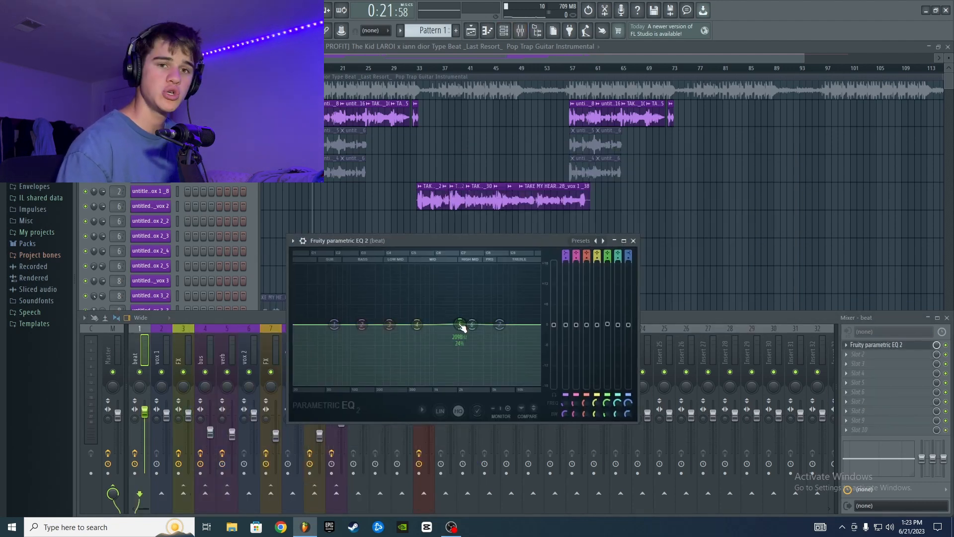
pyautogui.moveTo(462, 326); pyautogui.dragTo(462, 331)
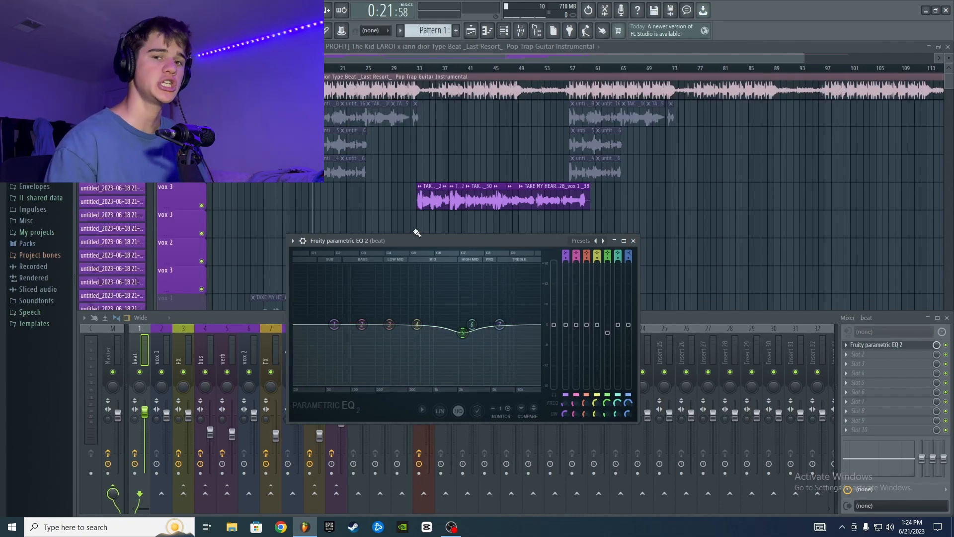
pyautogui.moveTo(463, 333); pyautogui.dragTo(458, 333)
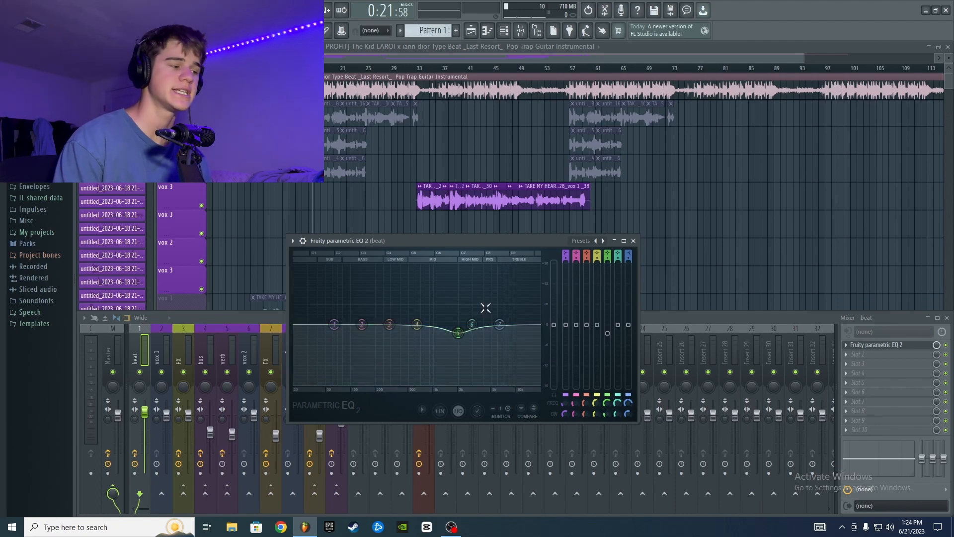